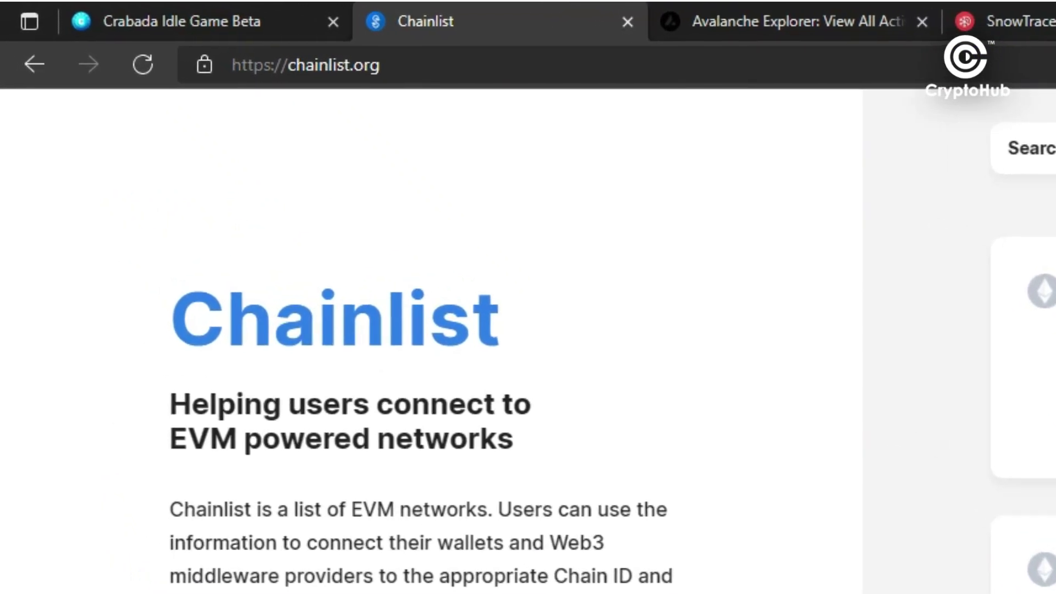
- Browse the Chainlist network cards, from Ethereum Mainnet through Ethereum Classic Testnet (ChainIDs 1–6)
left_click_drag(370, 64, 251, 86)
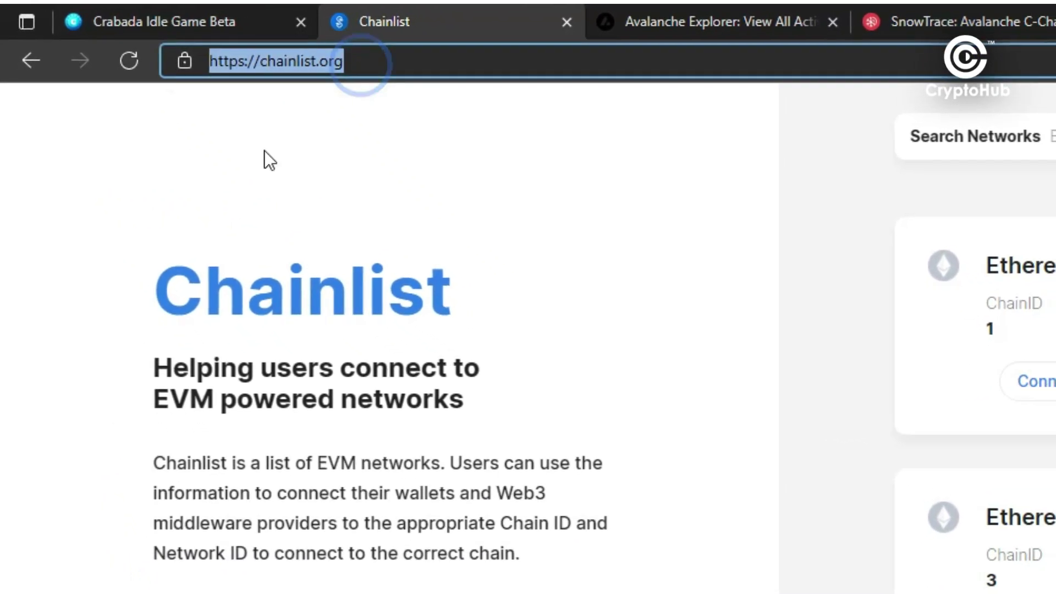
left_click(867, 182)
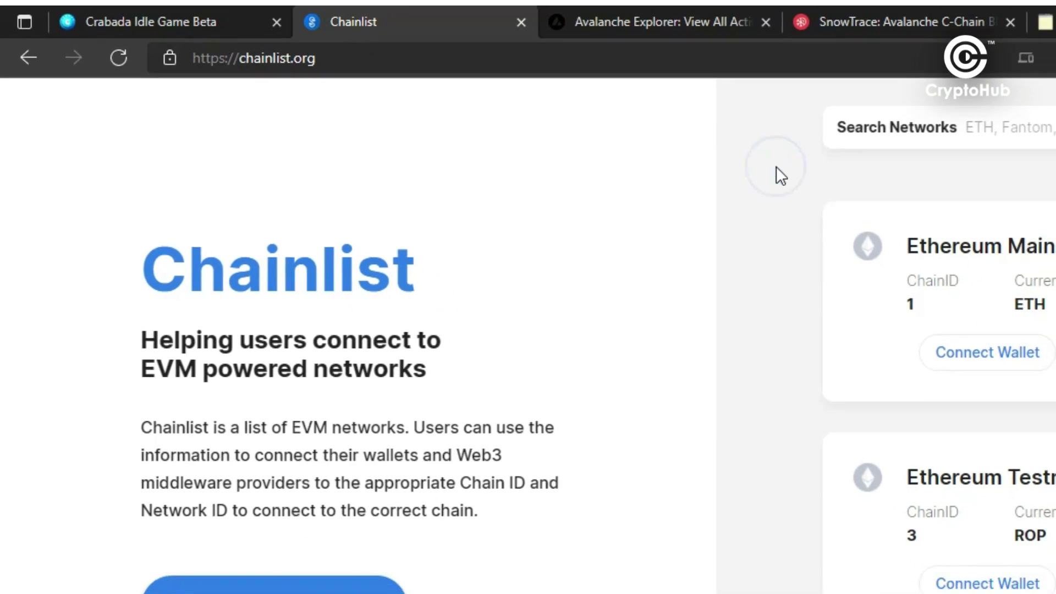
left_click(776, 166)
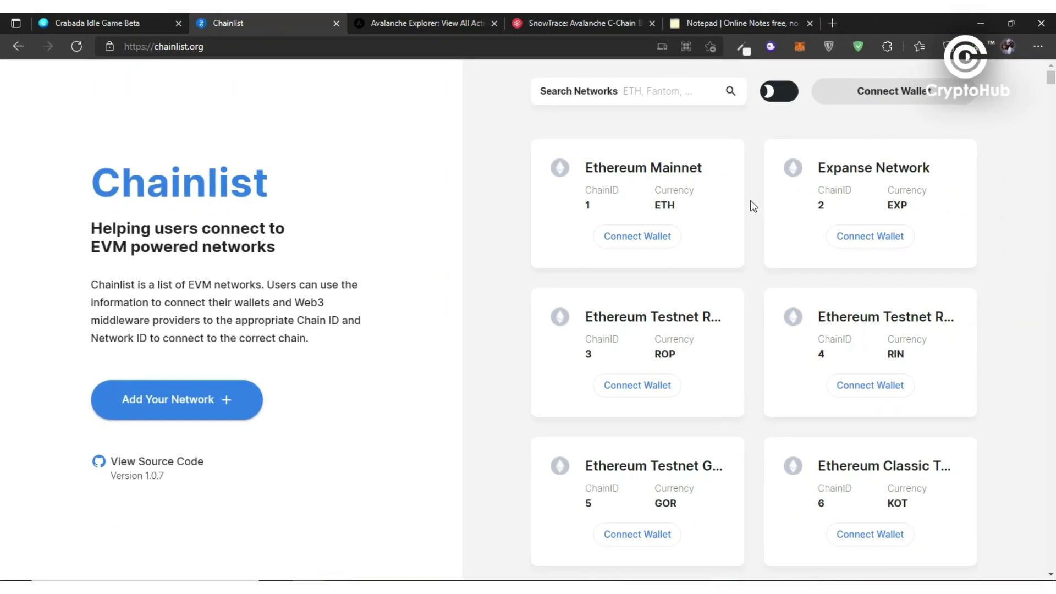
scroll(751, 206, "down", 20)
scroll(753, 205, "down", 20)
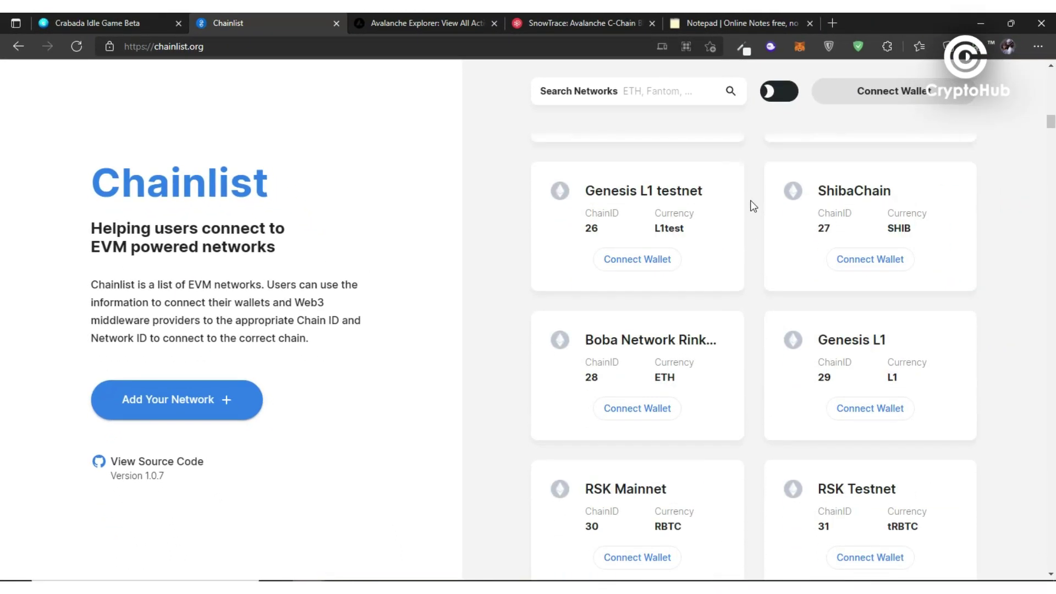
scroll(753, 205, "up", 20)
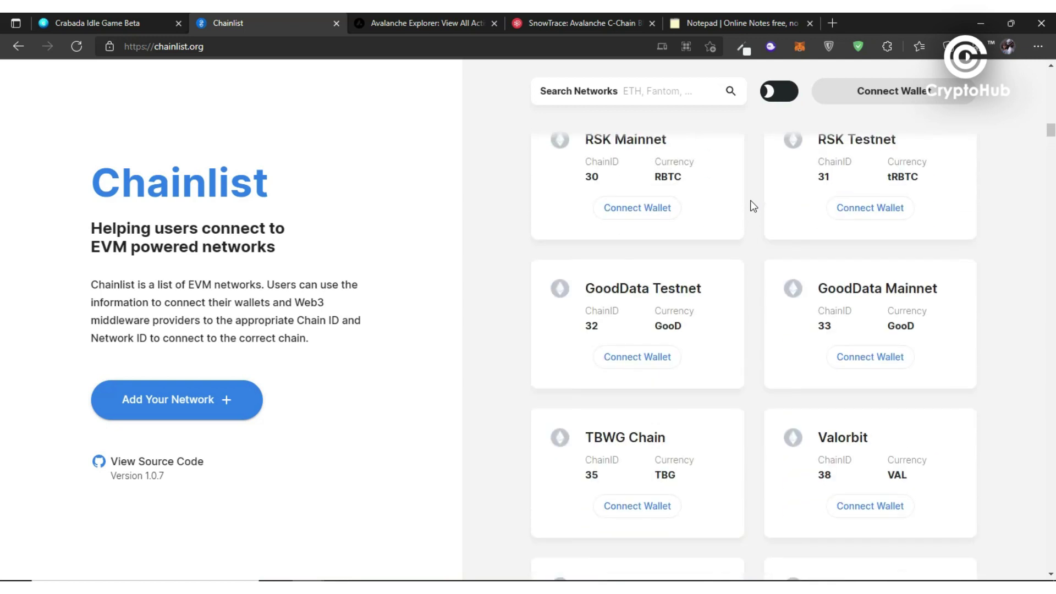
scroll(753, 205, "up", 5)
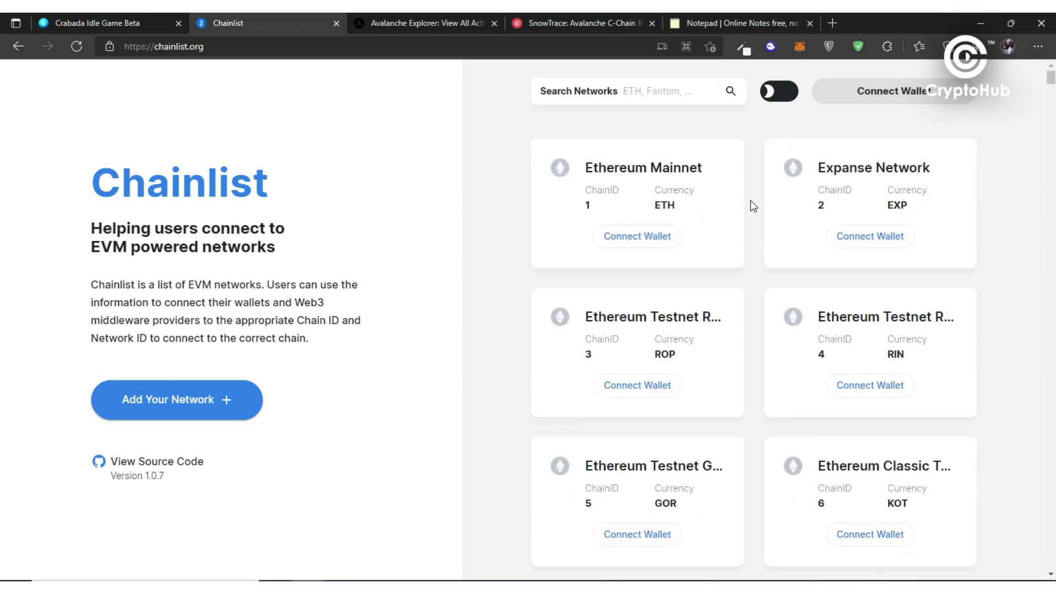
left_click(132, 22)
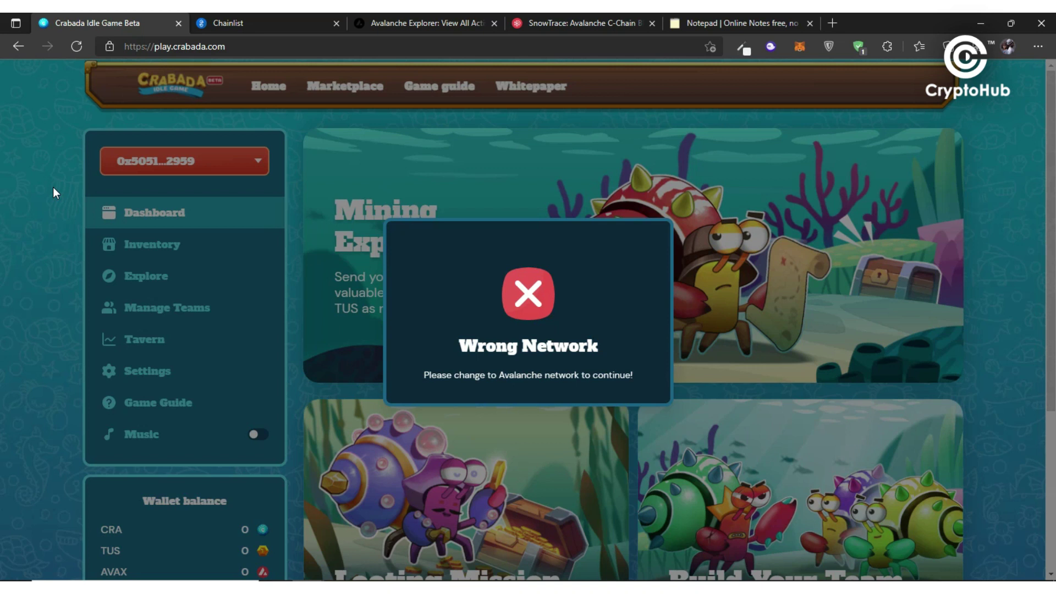
key("F5")
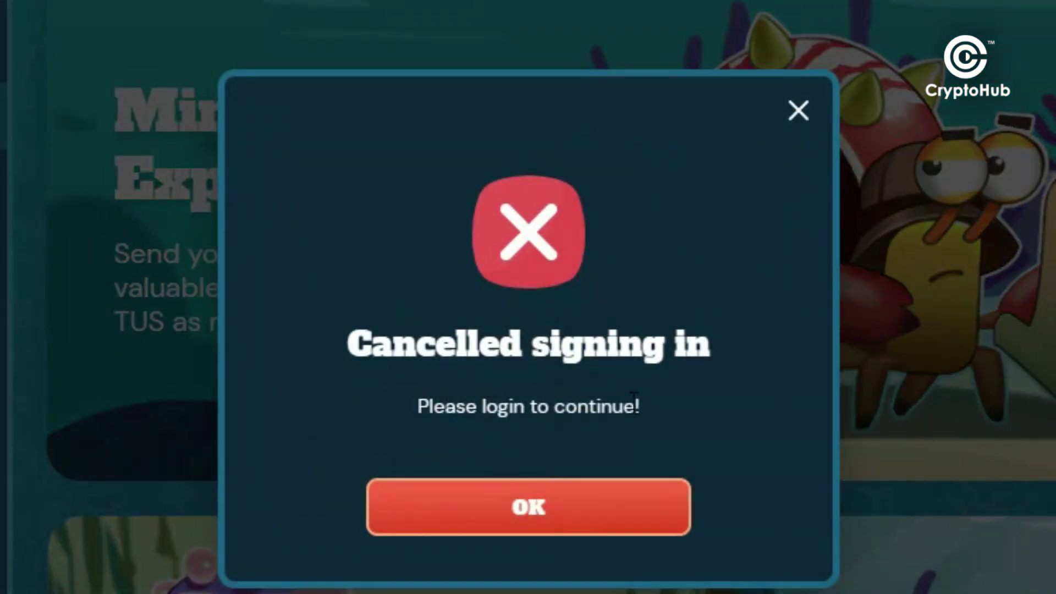
left_click(536, 503)
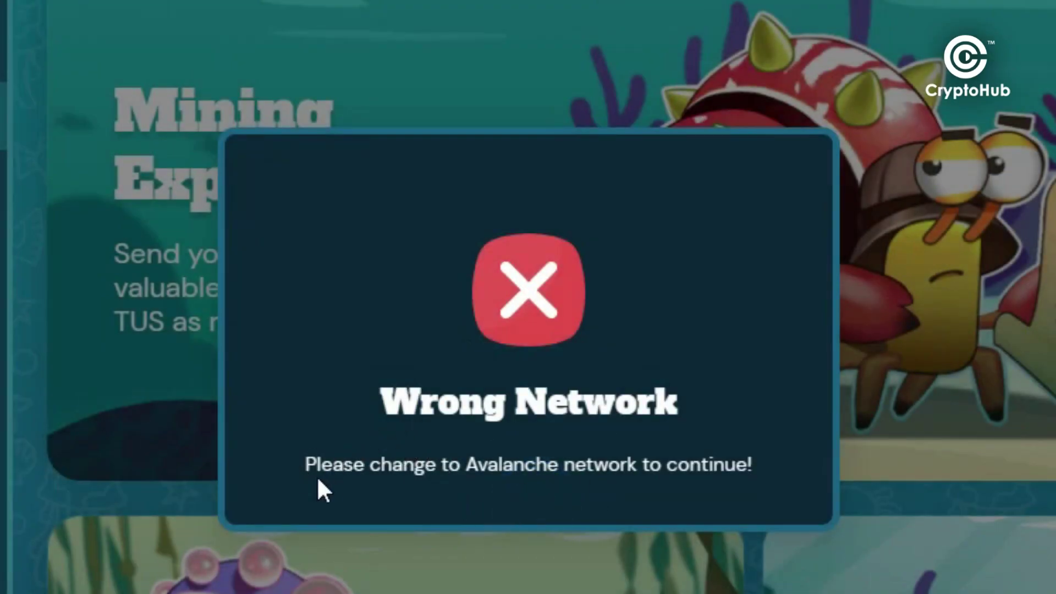
left_click_drag(292, 466, 757, 467)
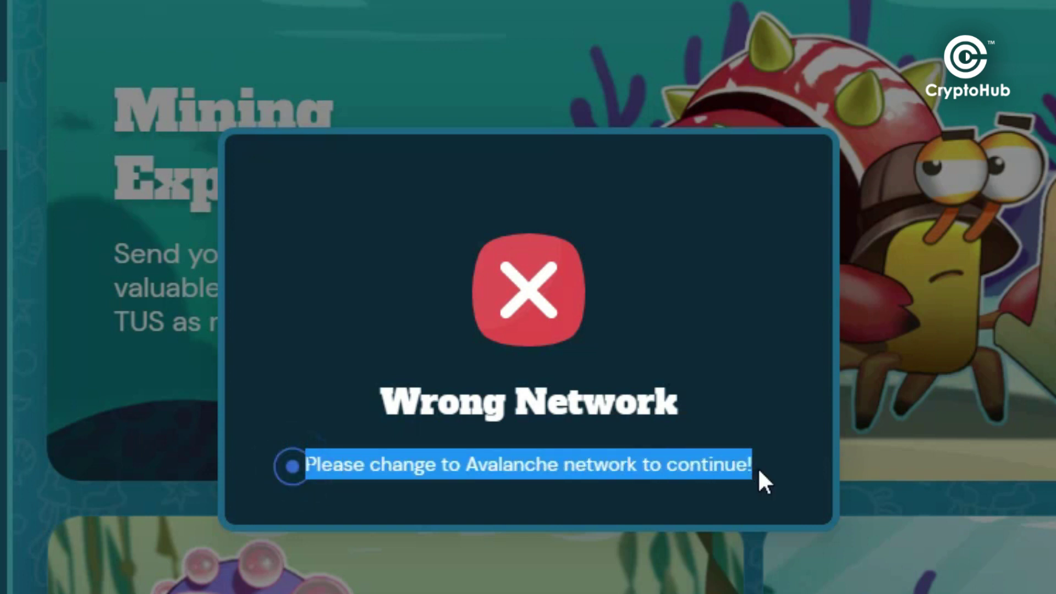
left_click(602, 467)
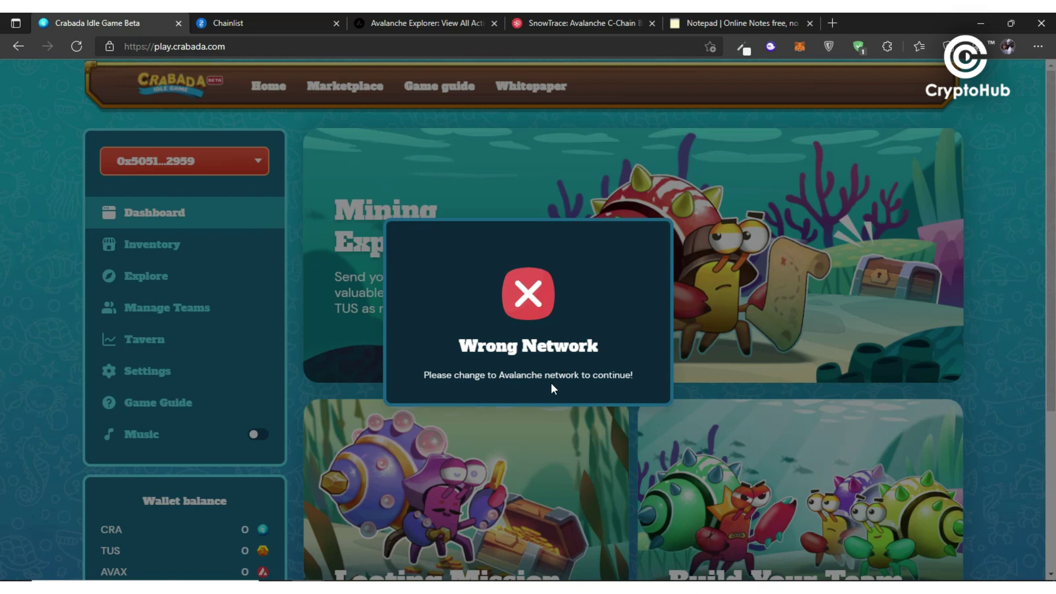
- Check MetaMask's network list for Account 1 on Ethereum Mainnet (0 ETH) to confirm Avalanche is absent
left_click(796, 48)
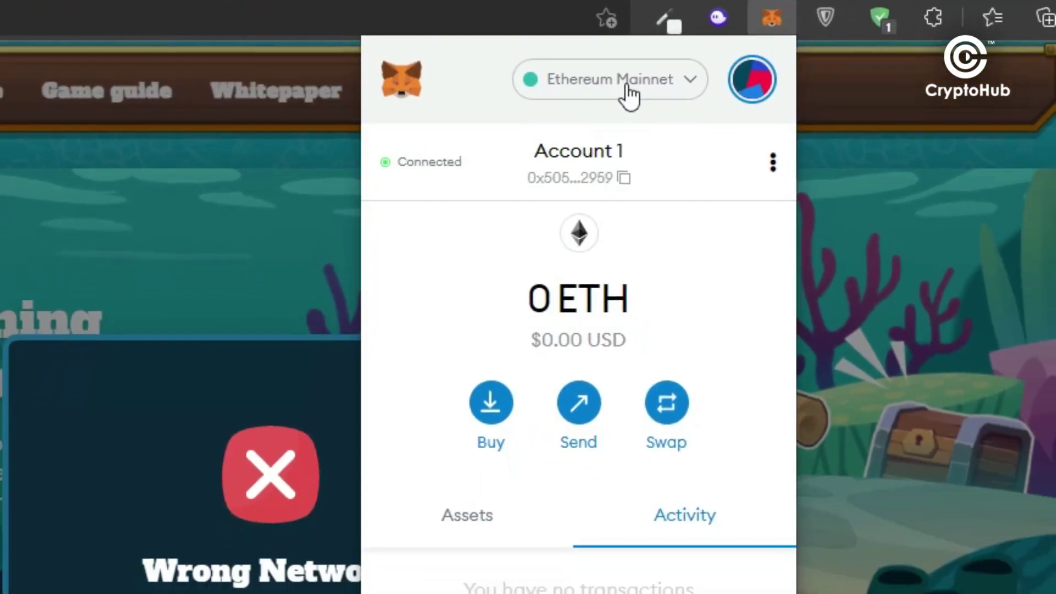
left_click(638, 108)
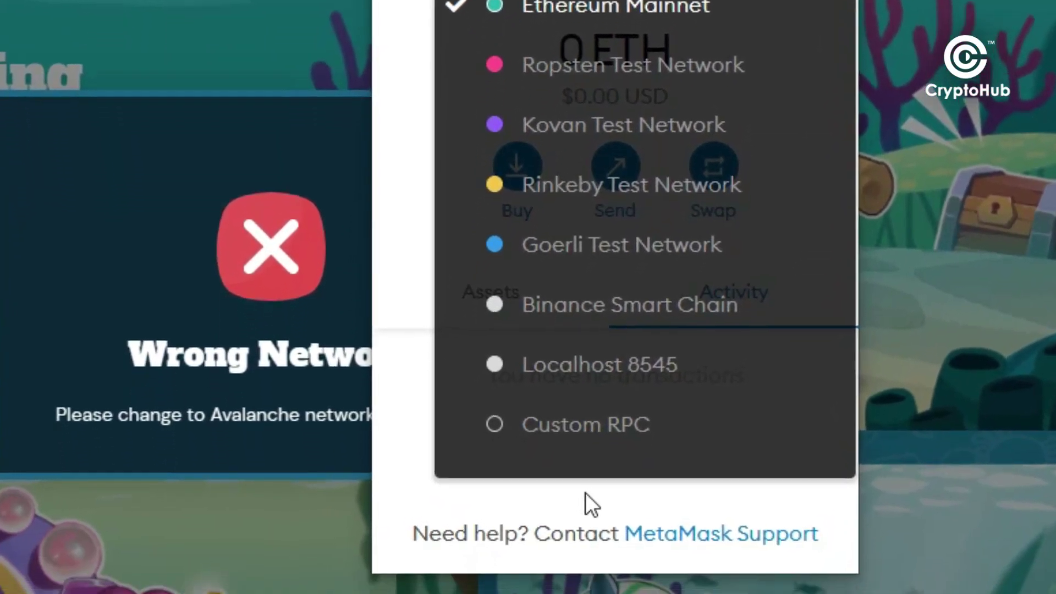
left_click(583, 522)
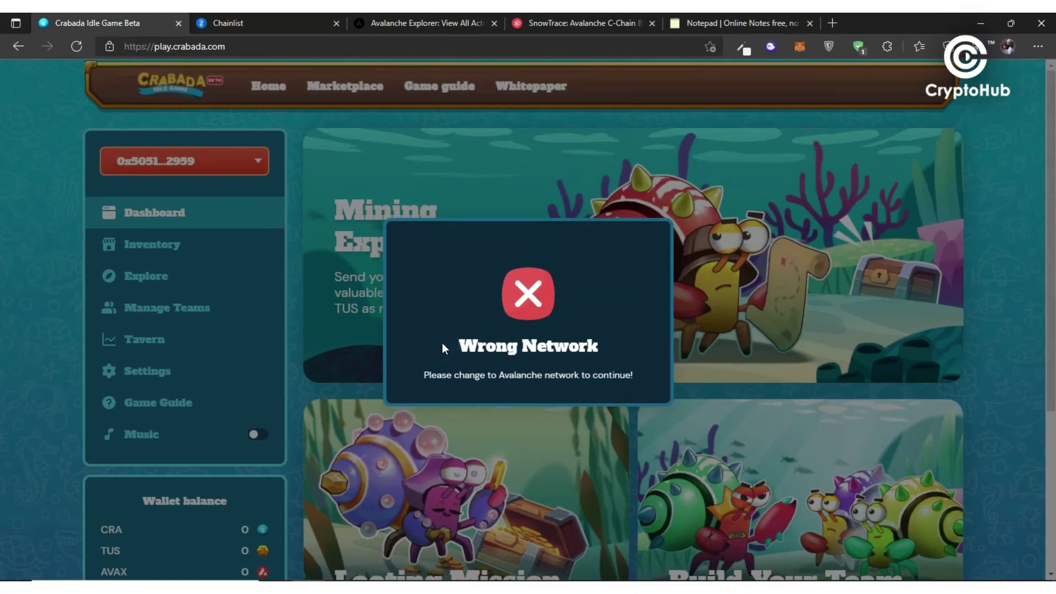
left_click(801, 48)
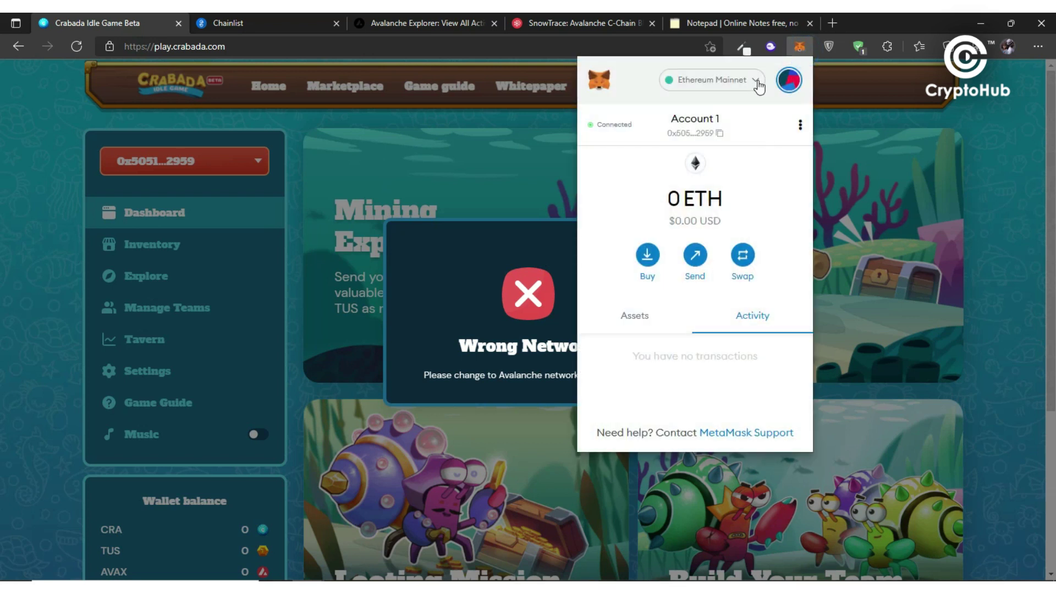
left_click(756, 80)
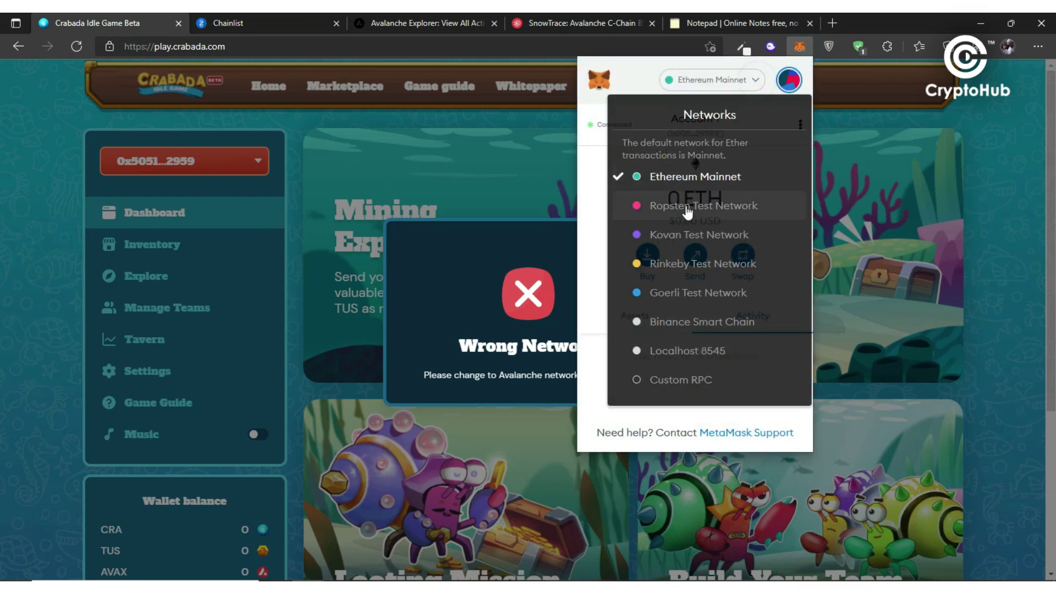
left_click(631, 74)
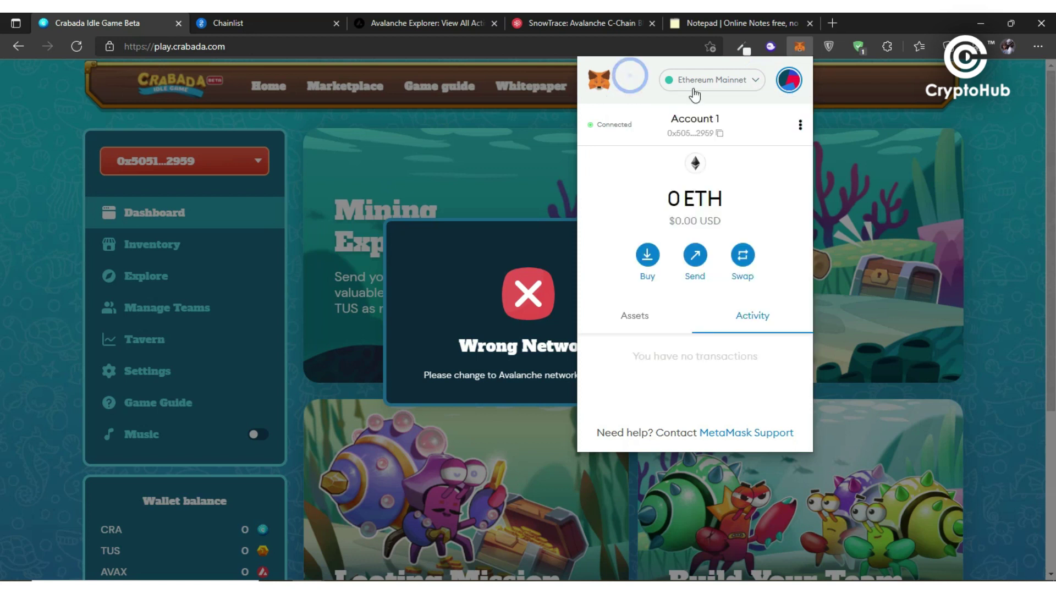
left_click(722, 81)
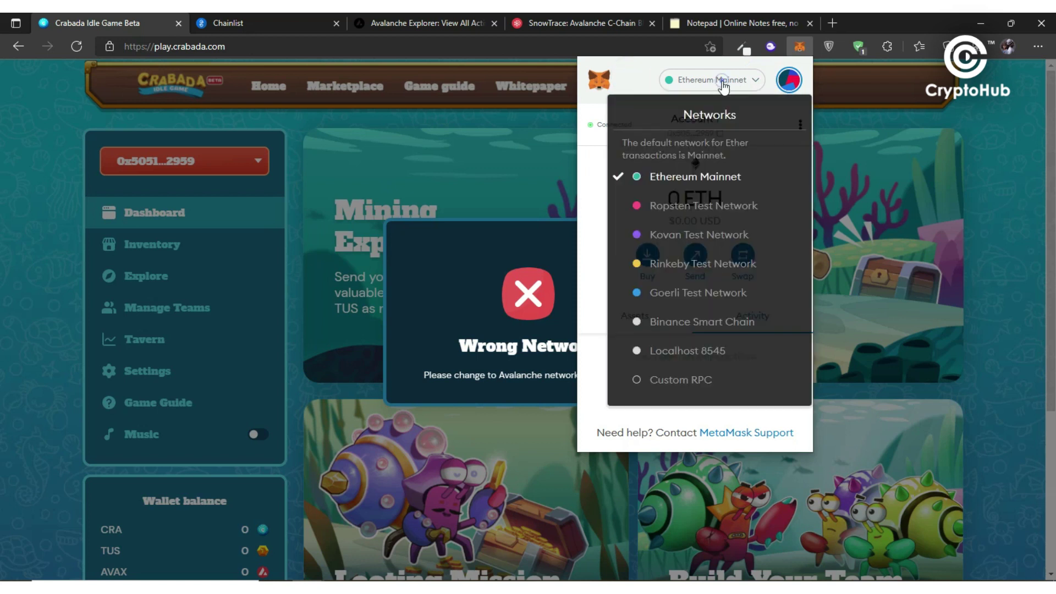
left_click(643, 67)
left_click(643, 69)
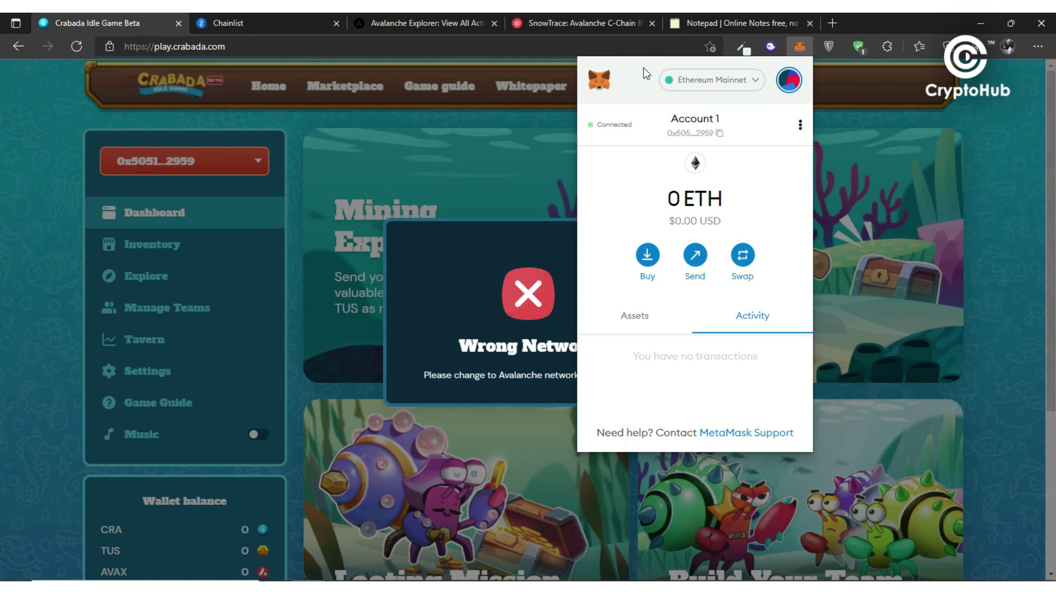
left_click(253, 21)
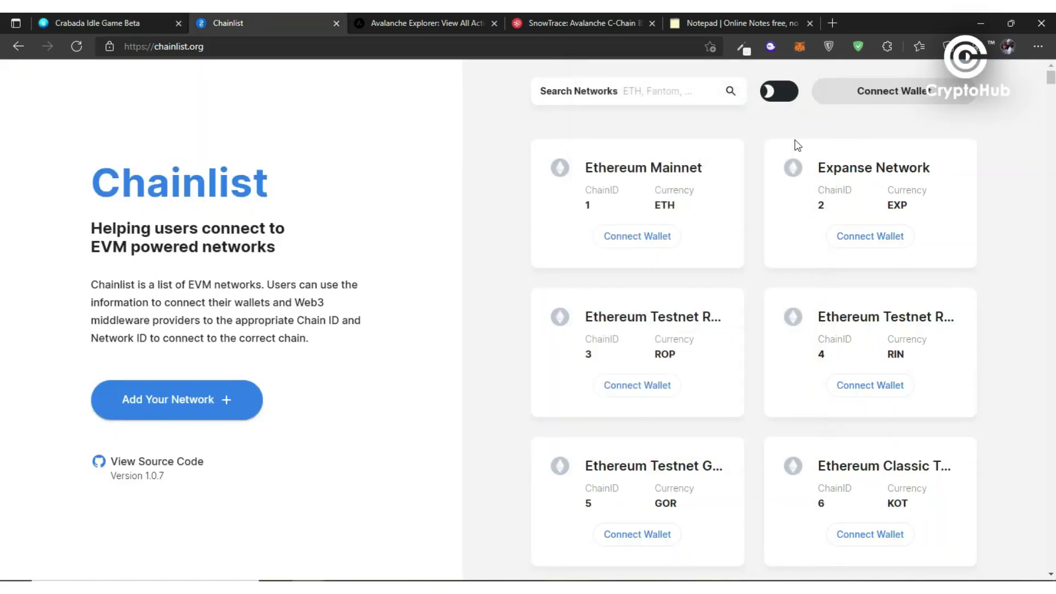
left_click(805, 49)
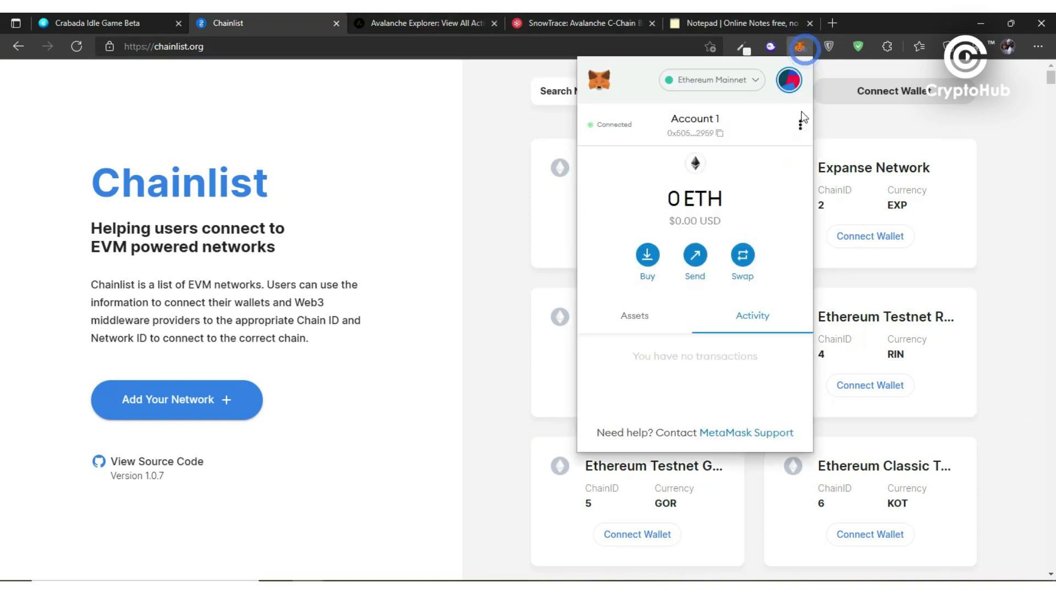
left_click(743, 69)
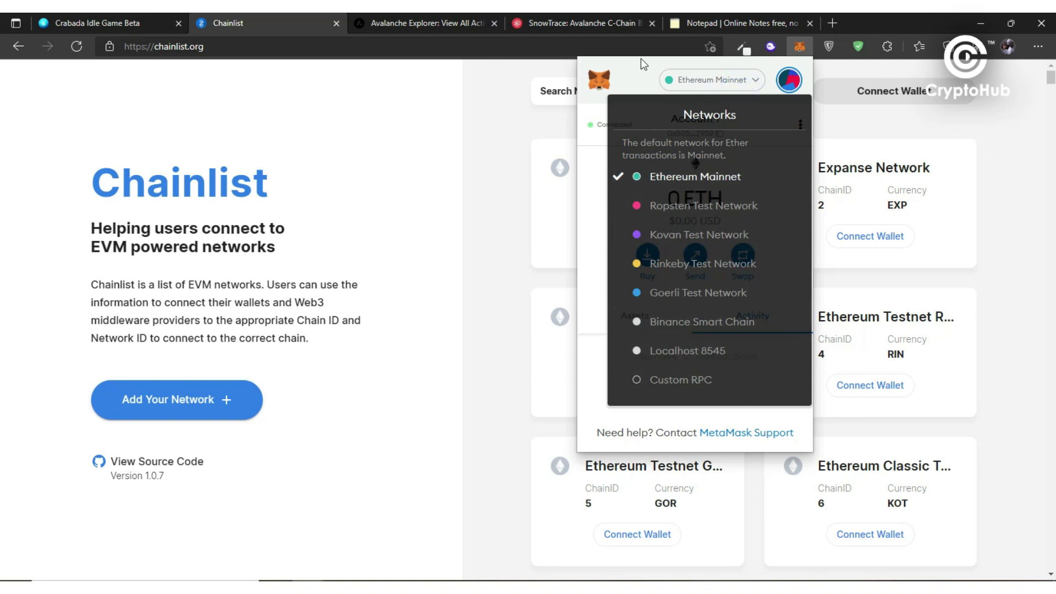
left_click(638, 70)
left_click(523, 111)
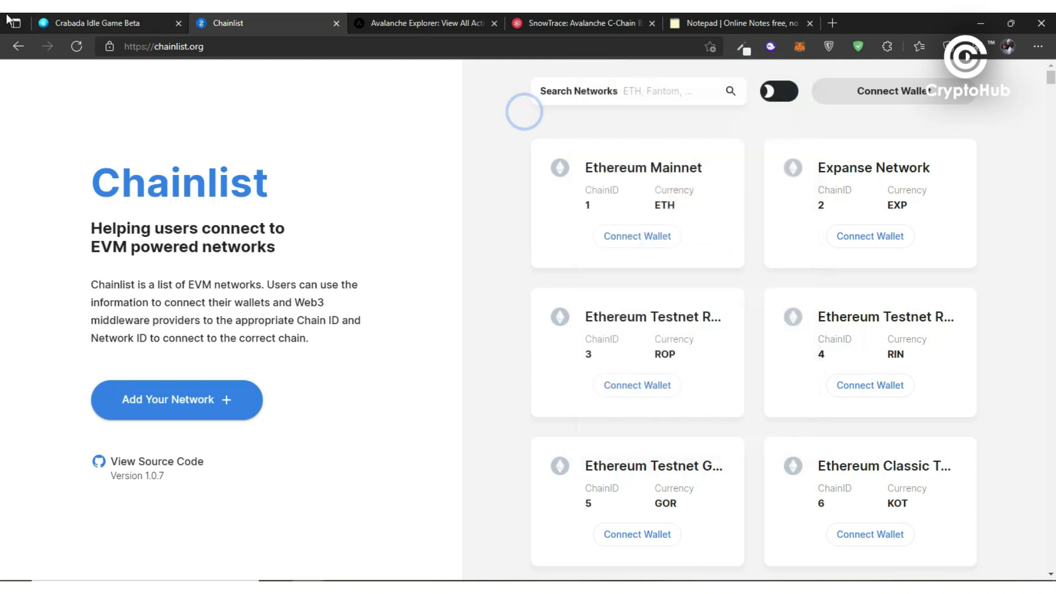
left_click(64, 21)
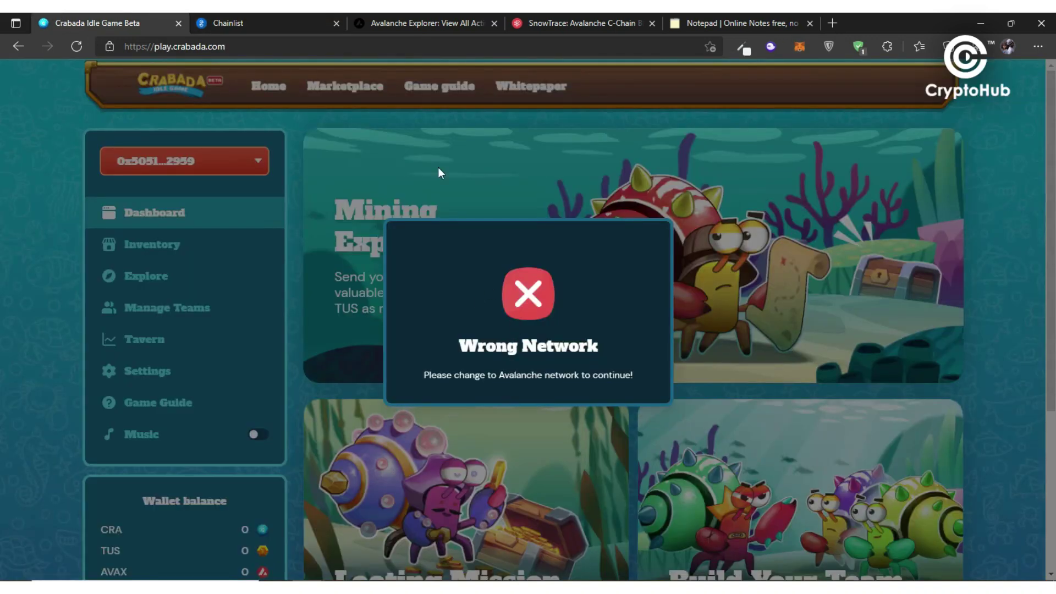
left_click(278, 26)
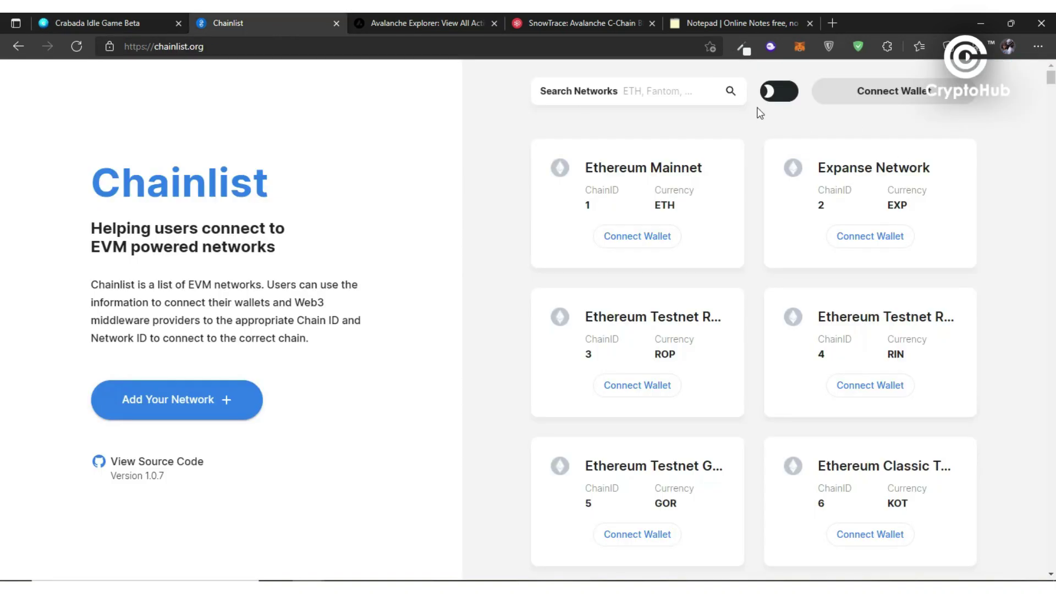
left_click(710, 92)
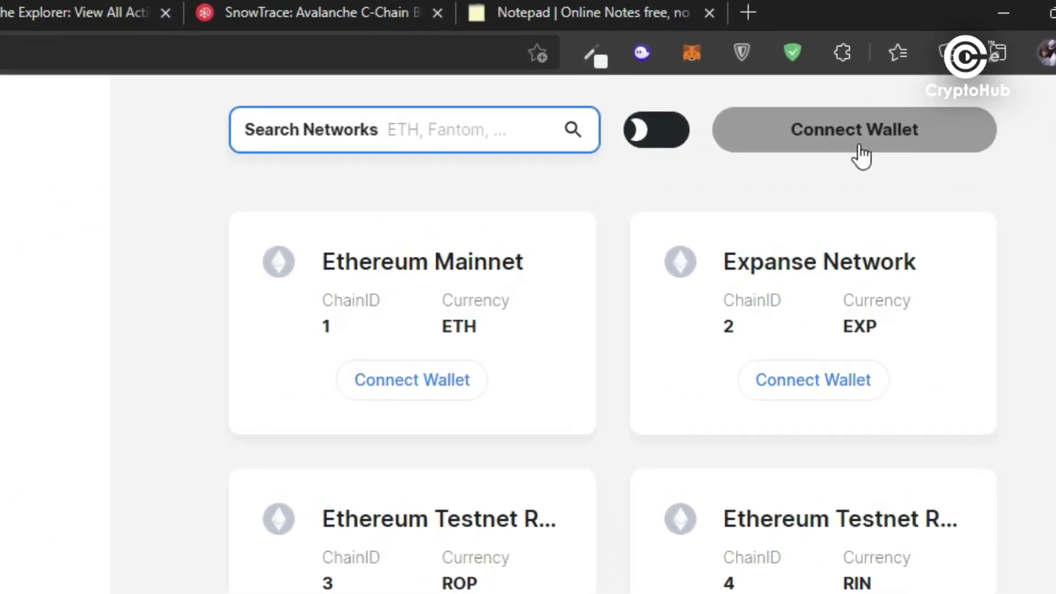
- Connect MetaMask to Chainlist and filter the network list with 'ava'
left_click(898, 101)
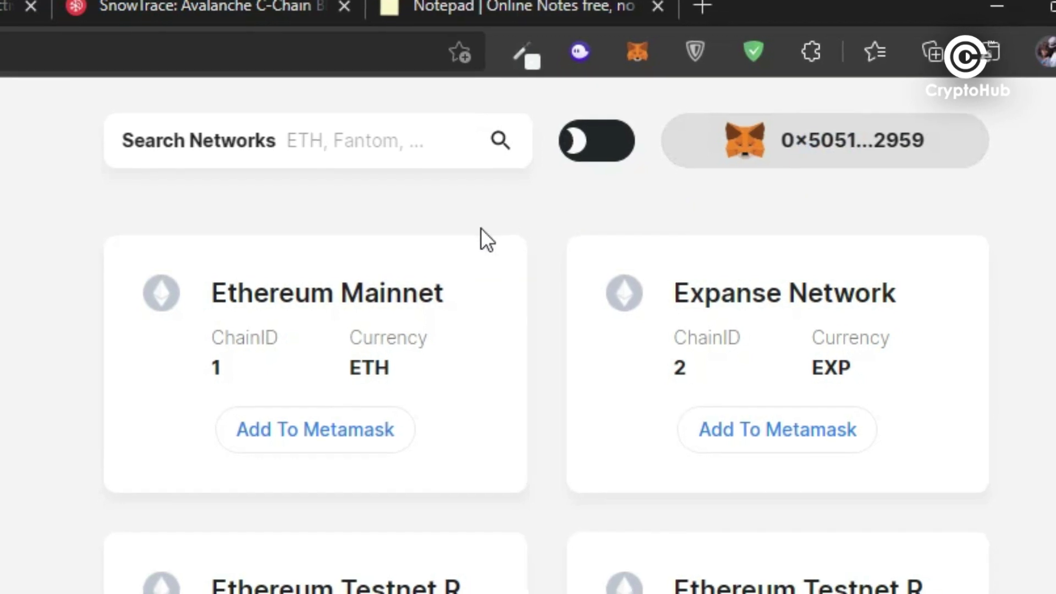
left_click(325, 138)
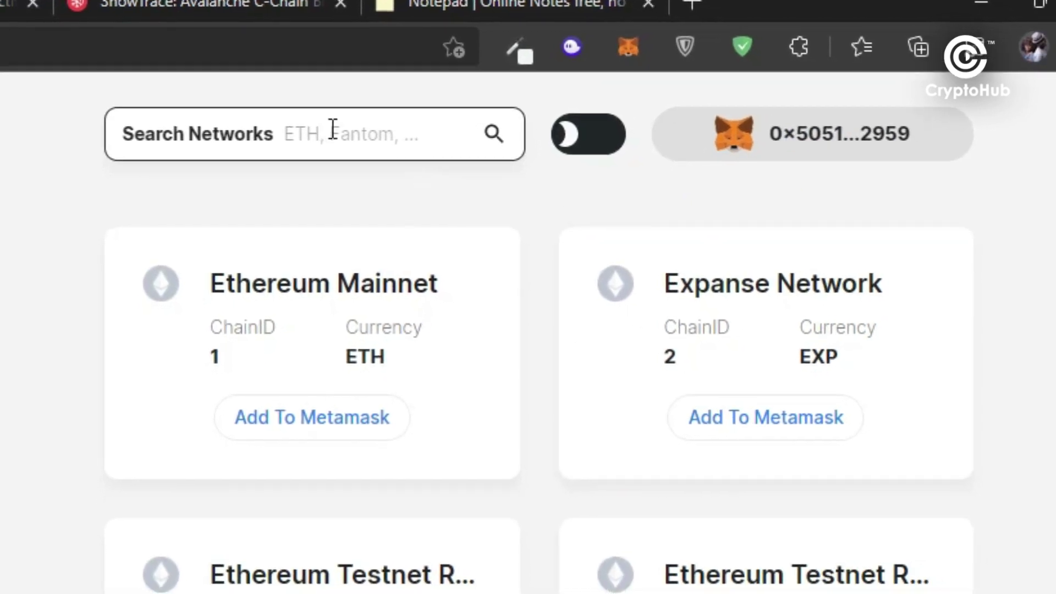
left_click(331, 128)
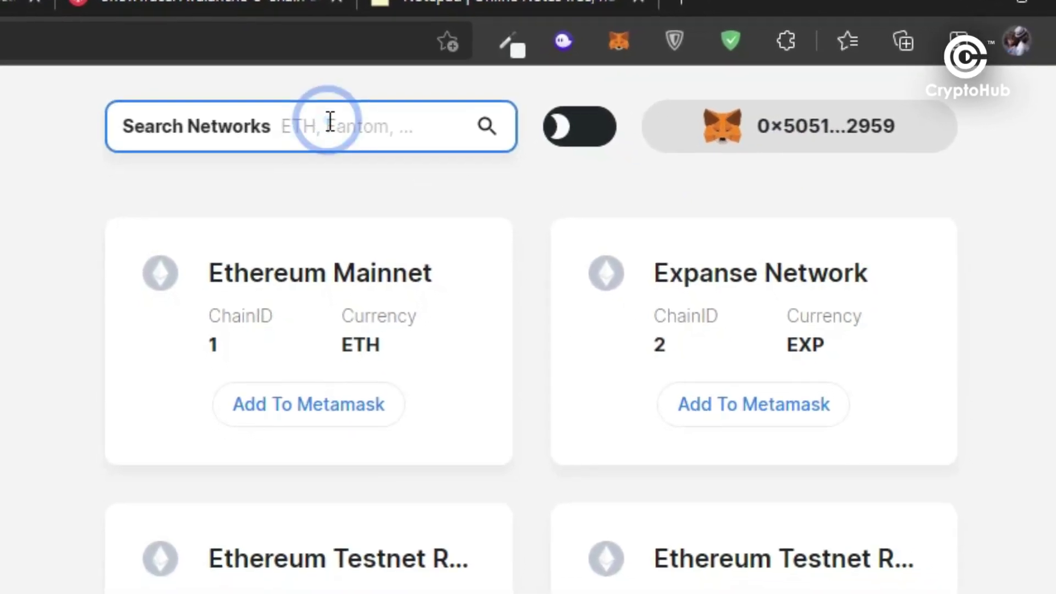
type("ava")
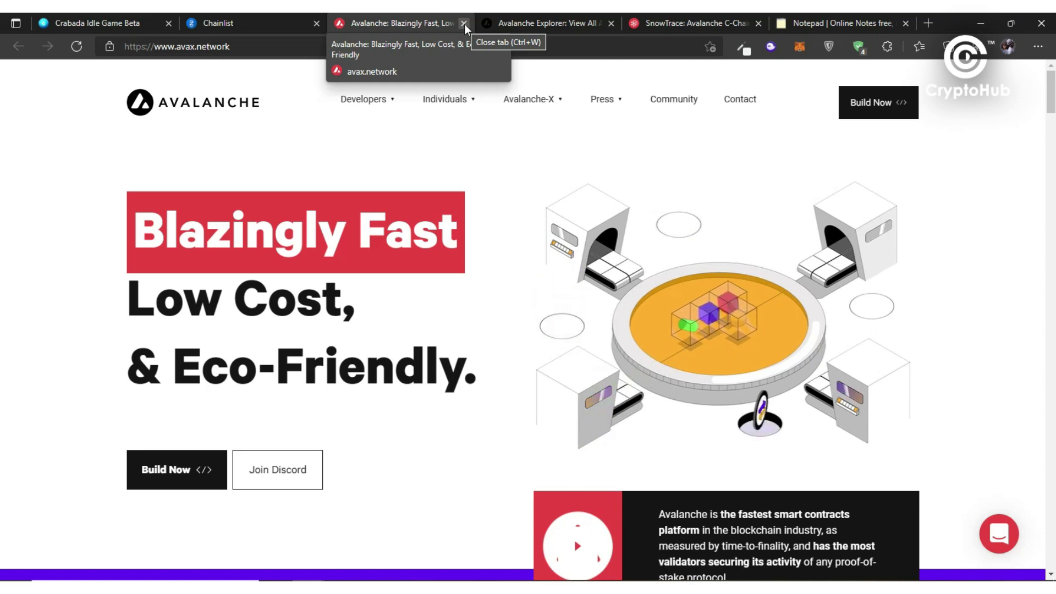
- Close the avax.network tab and request adding Avalanche Mainnet (chain ID 43114) to MetaMask
left_click(464, 24)
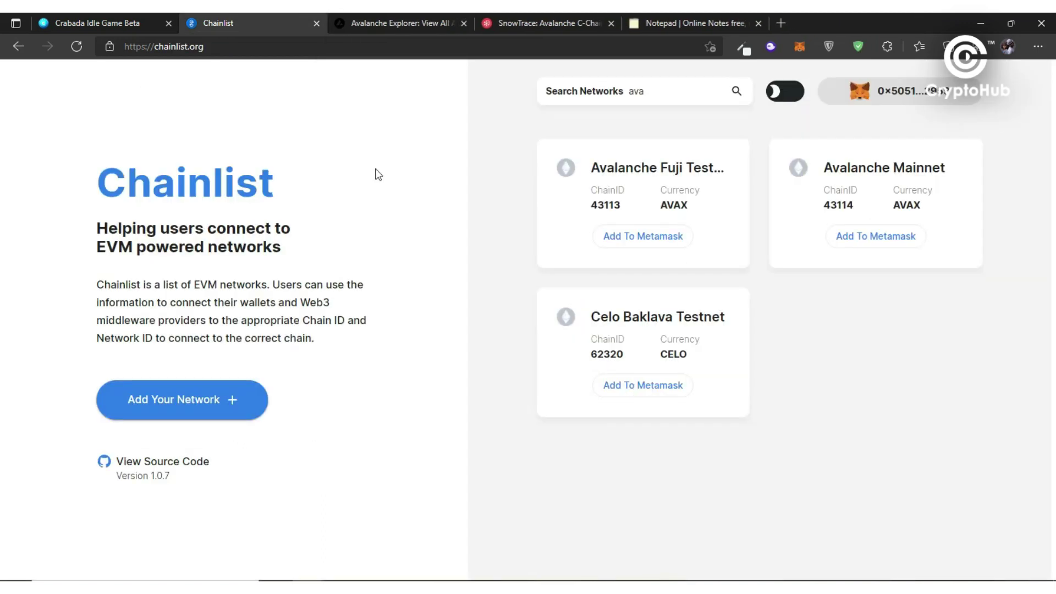
left_click(863, 245)
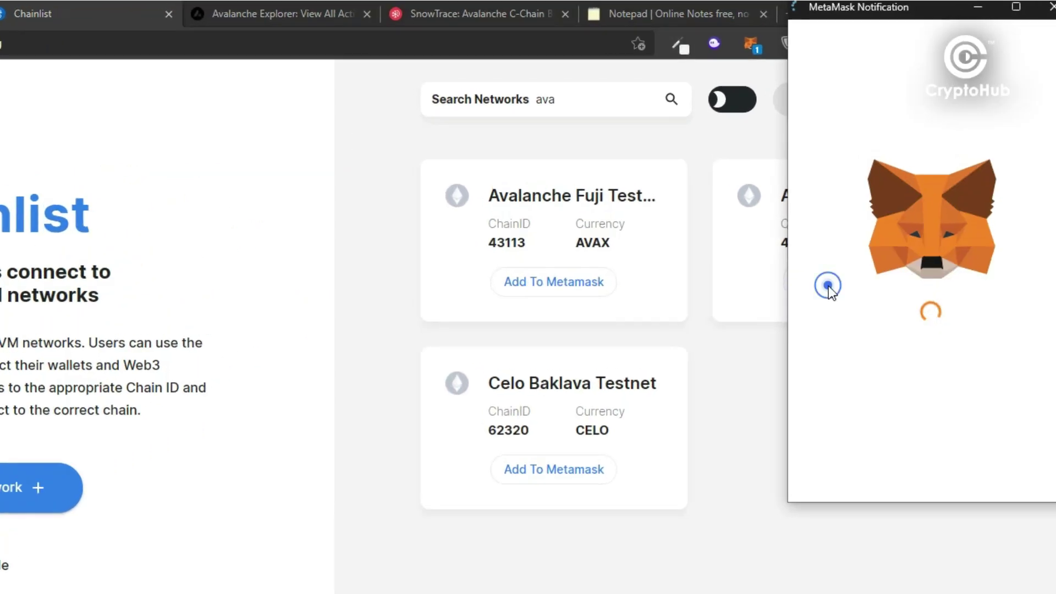
left_click_drag(896, 19, 571, 22)
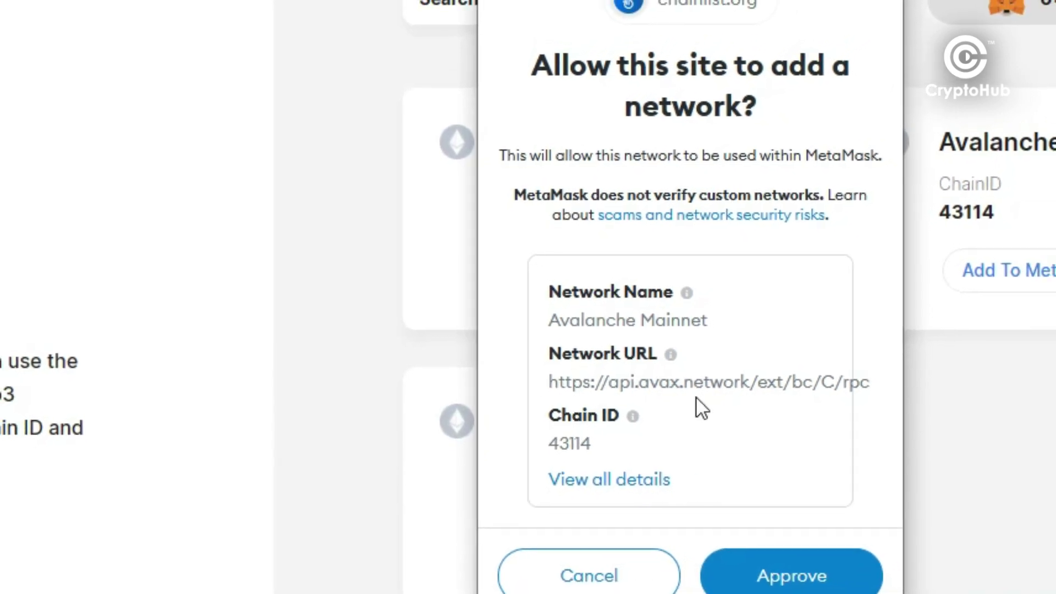
- Review Avalanche Mainnet's full network details, including its block explorer URL, then approve adding it
left_click(603, 480)
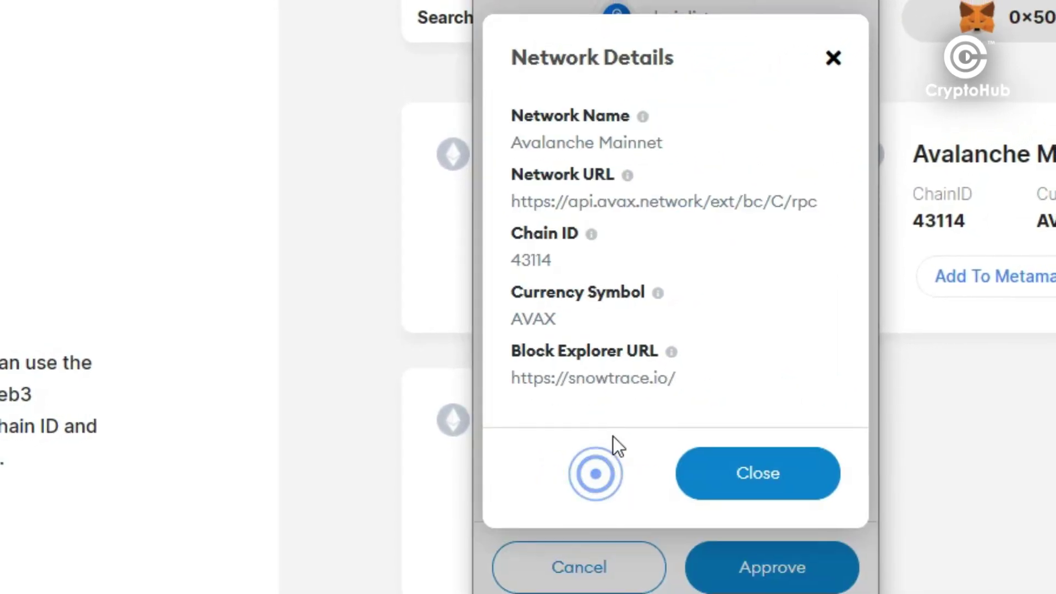
mouse_move(667, 351)
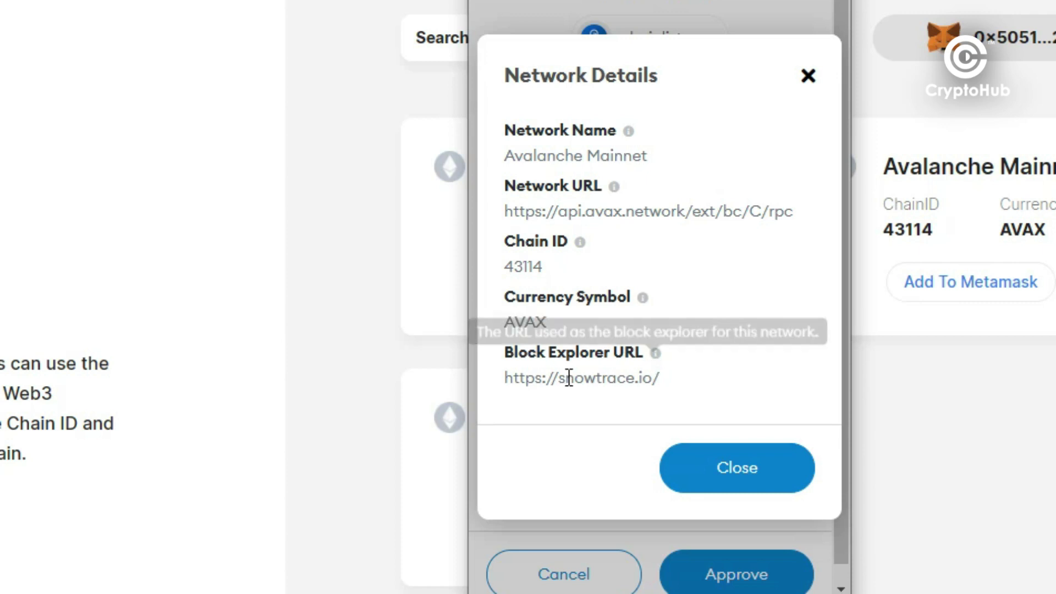
left_click_drag(500, 374, 670, 376)
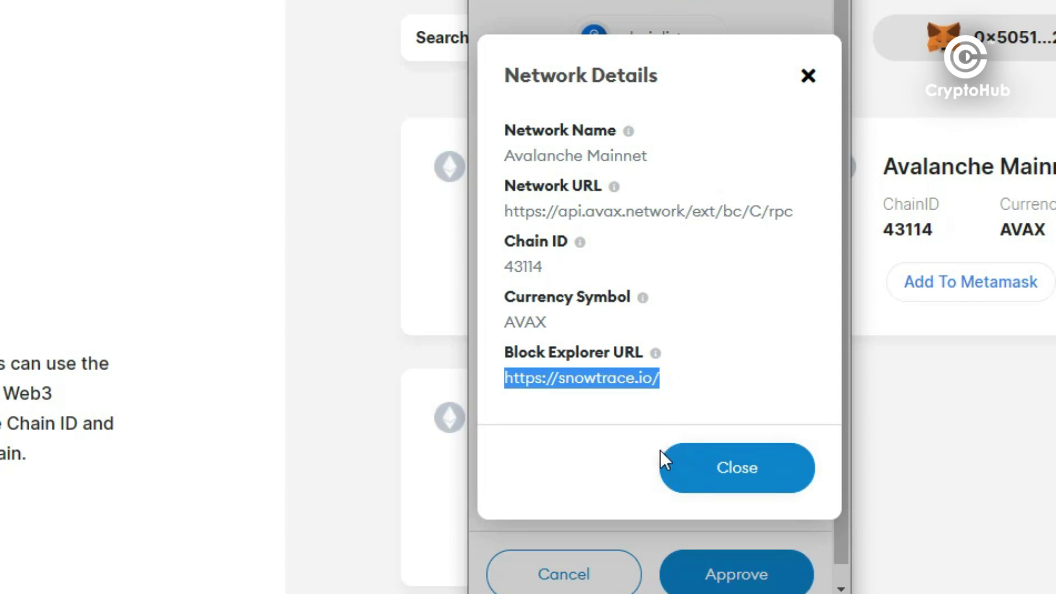
left_click(719, 477)
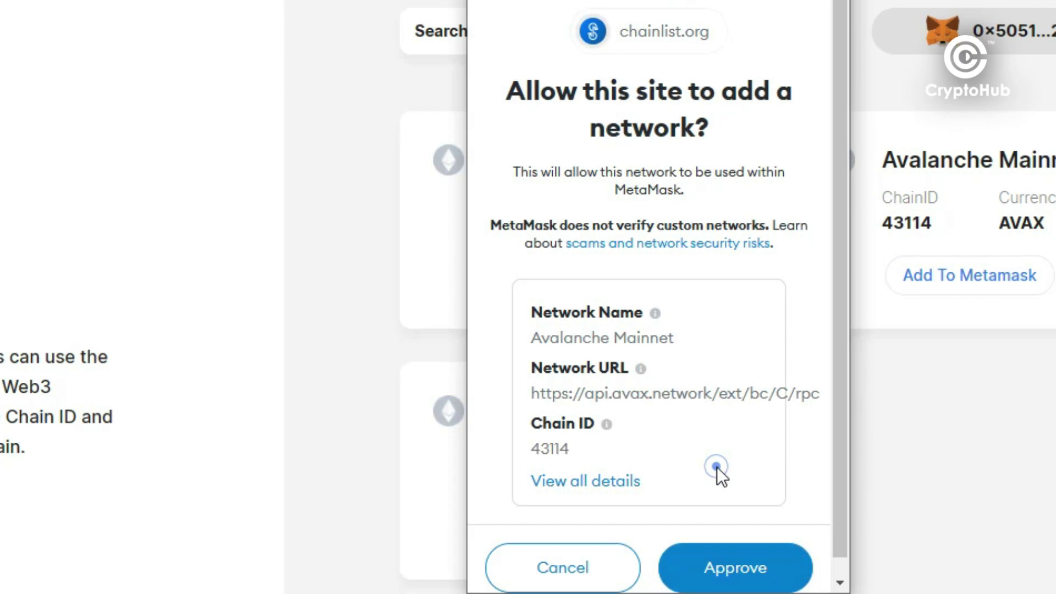
left_click(735, 505)
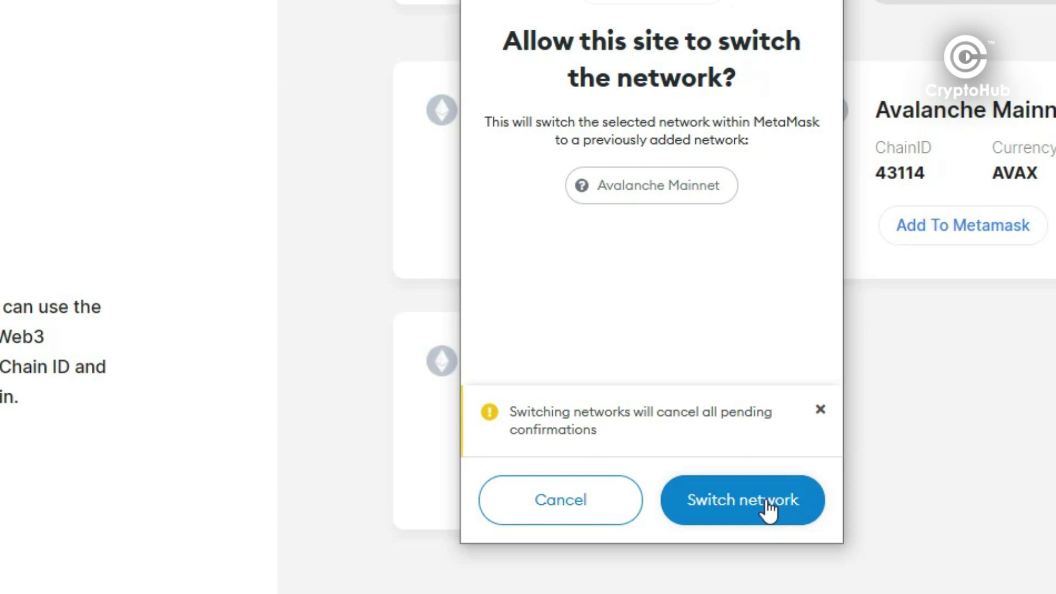
- Switch MetaMask to Avalanche Mainnet and verify it is ticked in the network list with 0 AVAX
left_click(768, 507)
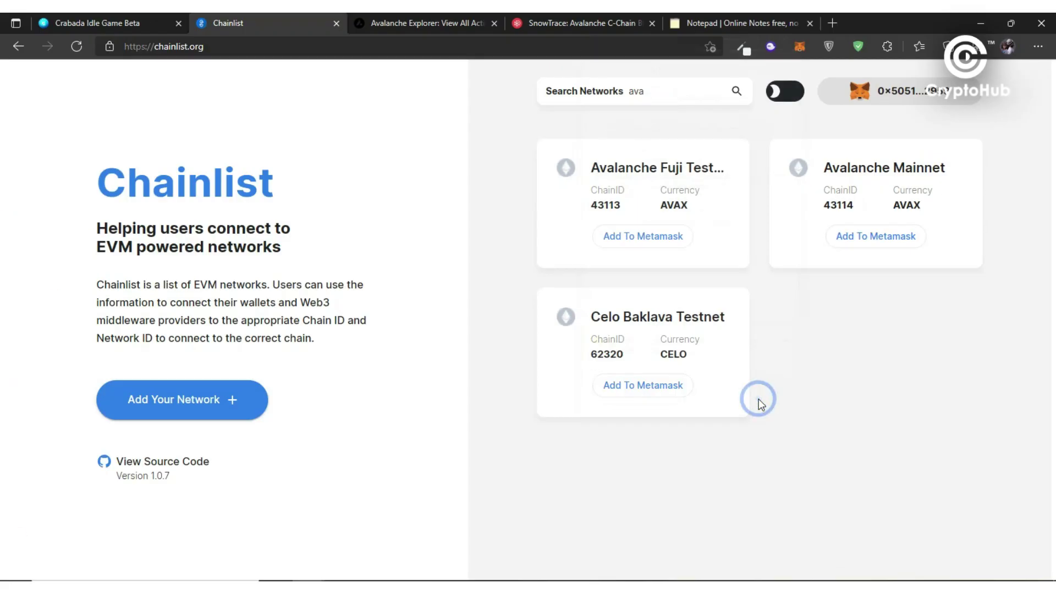
left_click(798, 47)
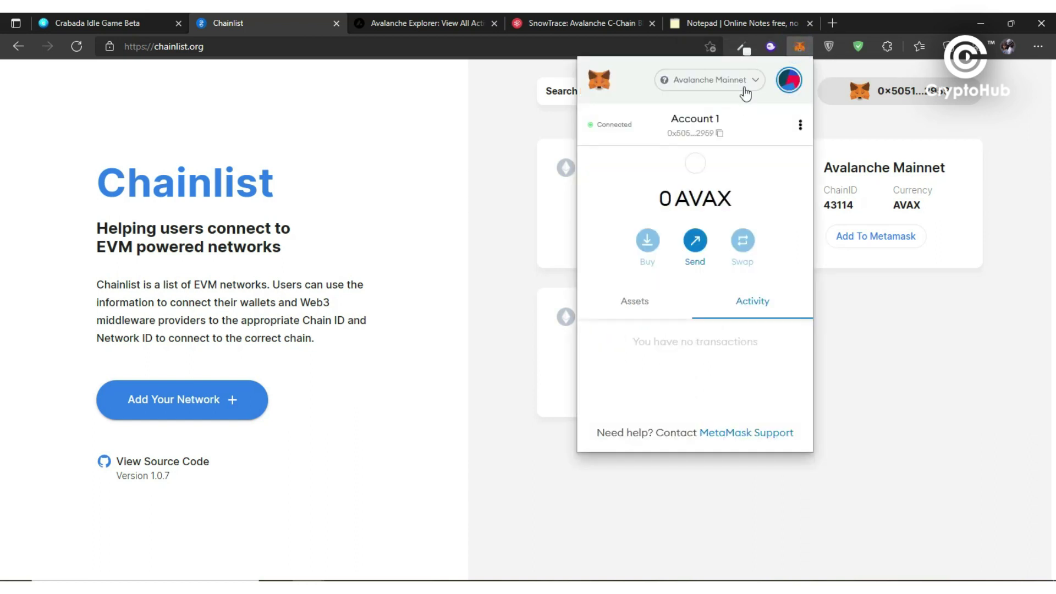
left_click(746, 93)
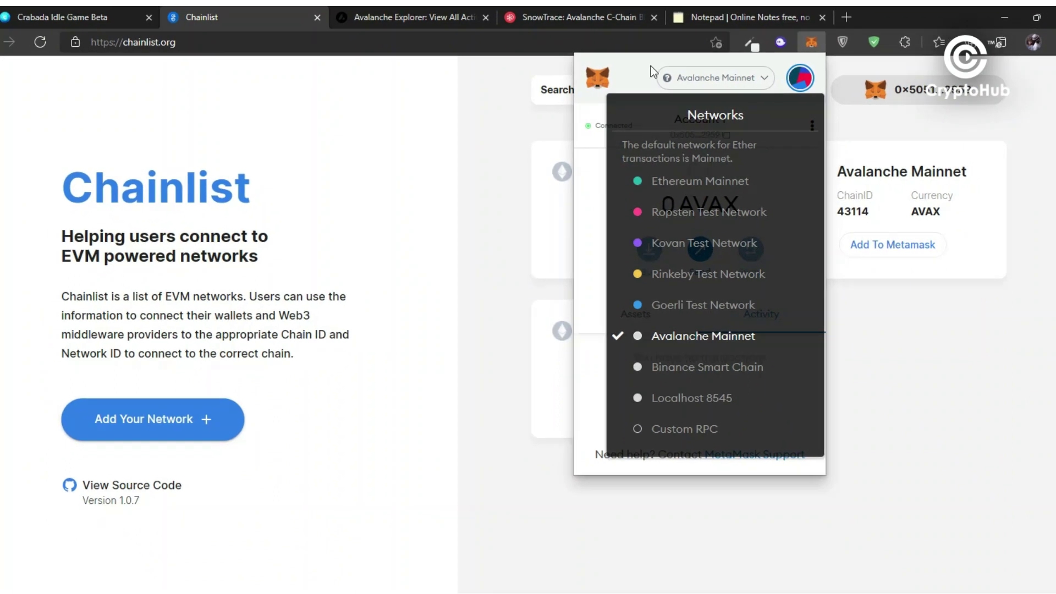
left_click(645, 71)
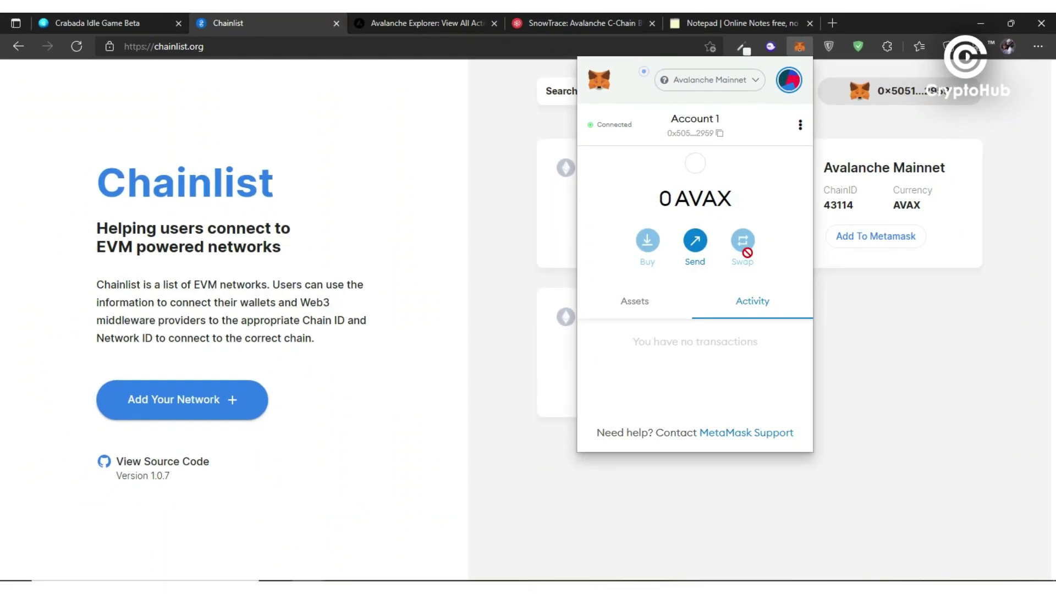
- Log the wallet out of Crabada from the address dropdown
left_click(135, 15)
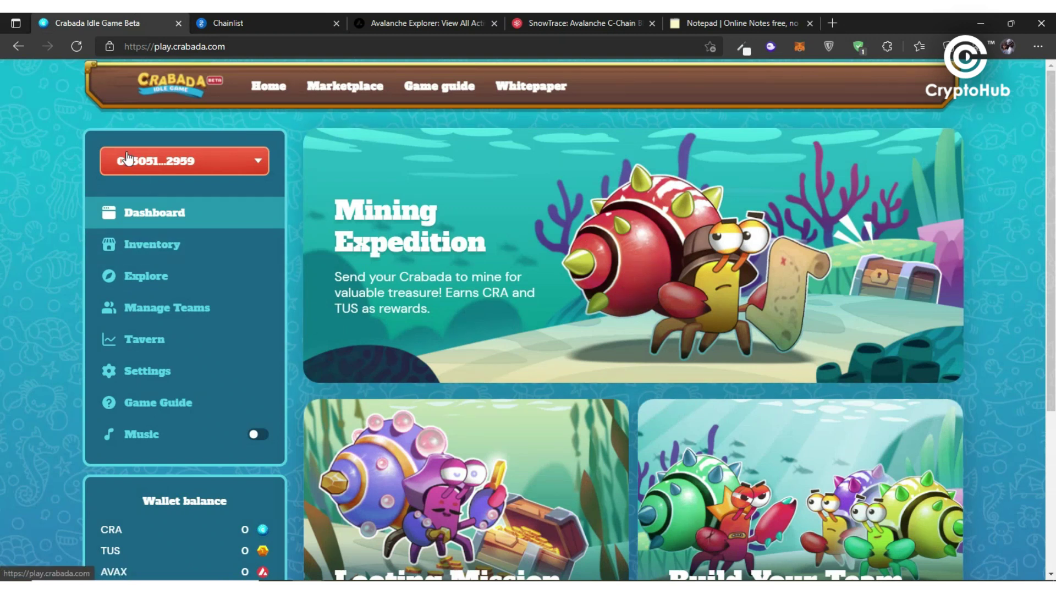
left_click(142, 161)
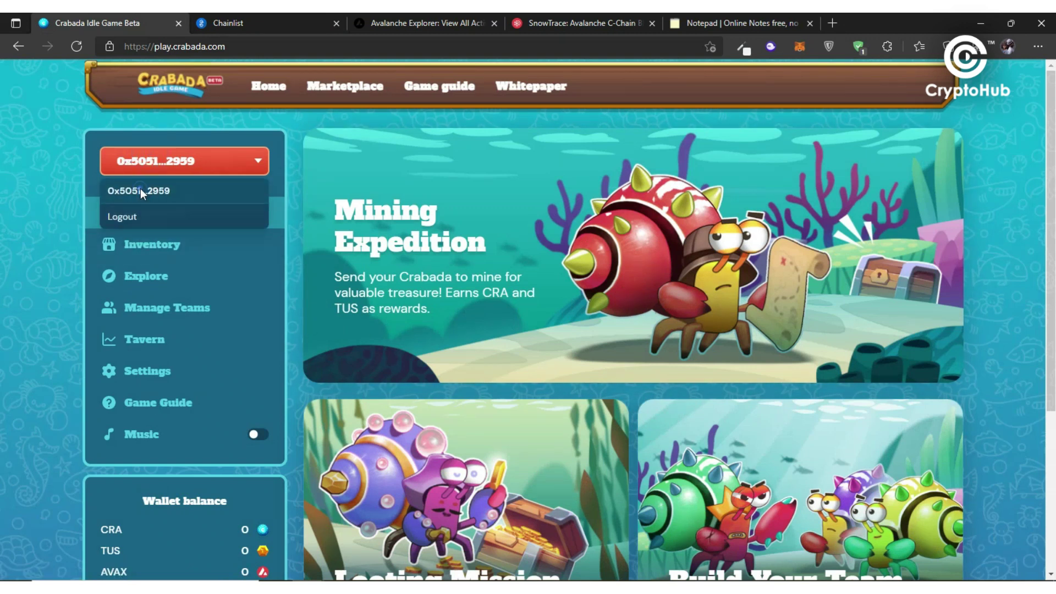
left_click(140, 188)
left_click(161, 168)
left_click(157, 214)
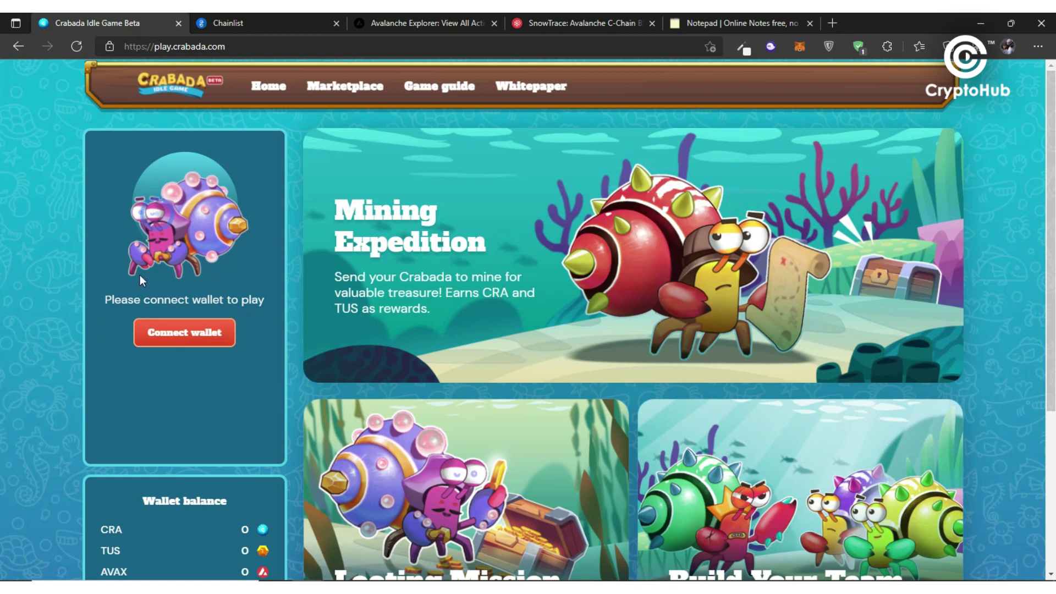
- Reconnect MetaMask to Crabada and sign the login request, showing 0 CRA, TUS and AVAX
left_click(145, 339)
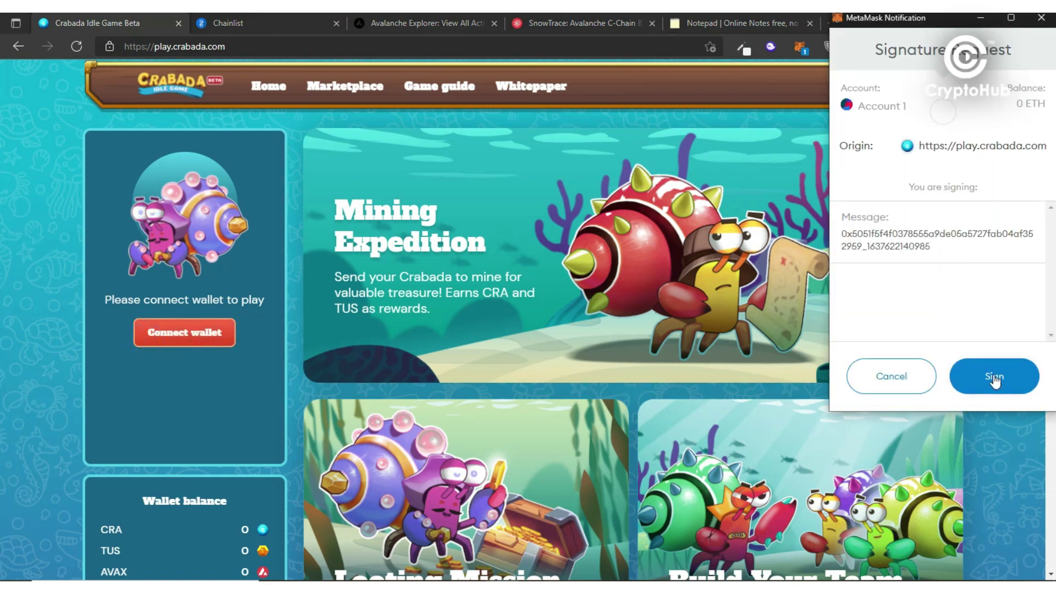
left_click(995, 378)
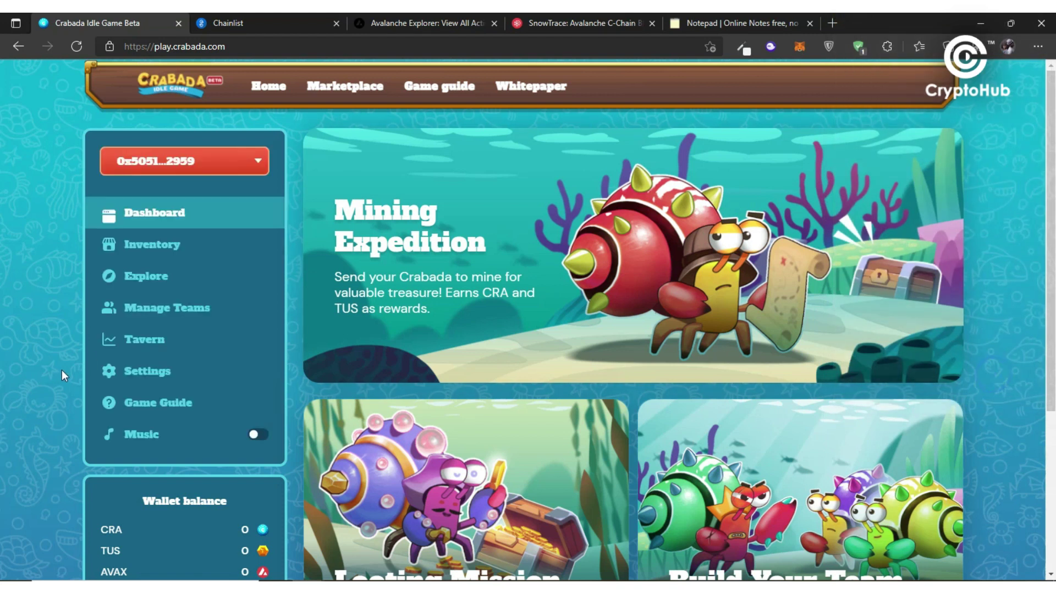
scroll(168, 355, "down", 4)
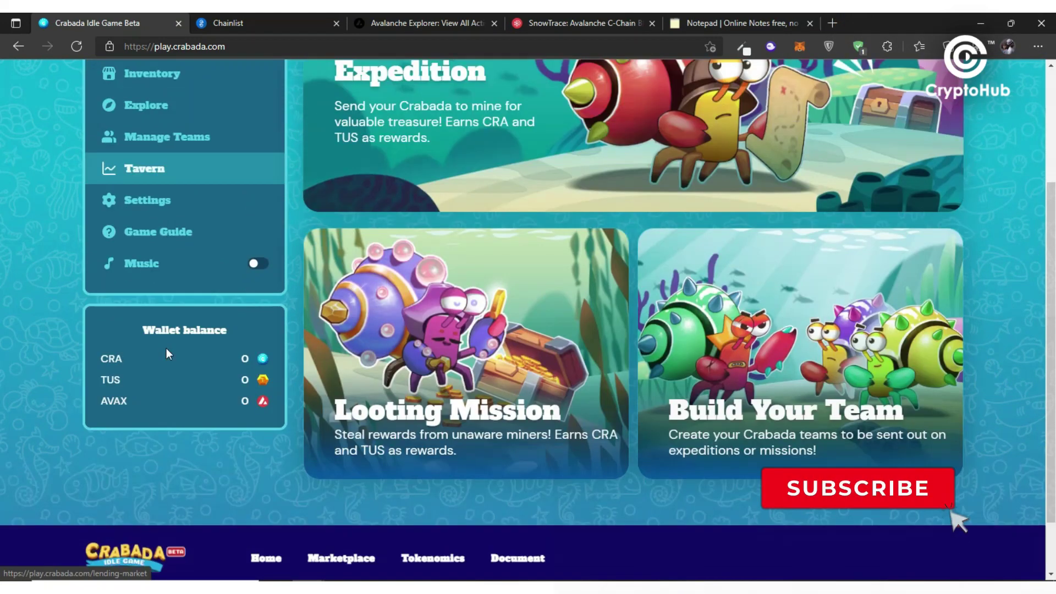
scroll(187, 353, "up", 4)
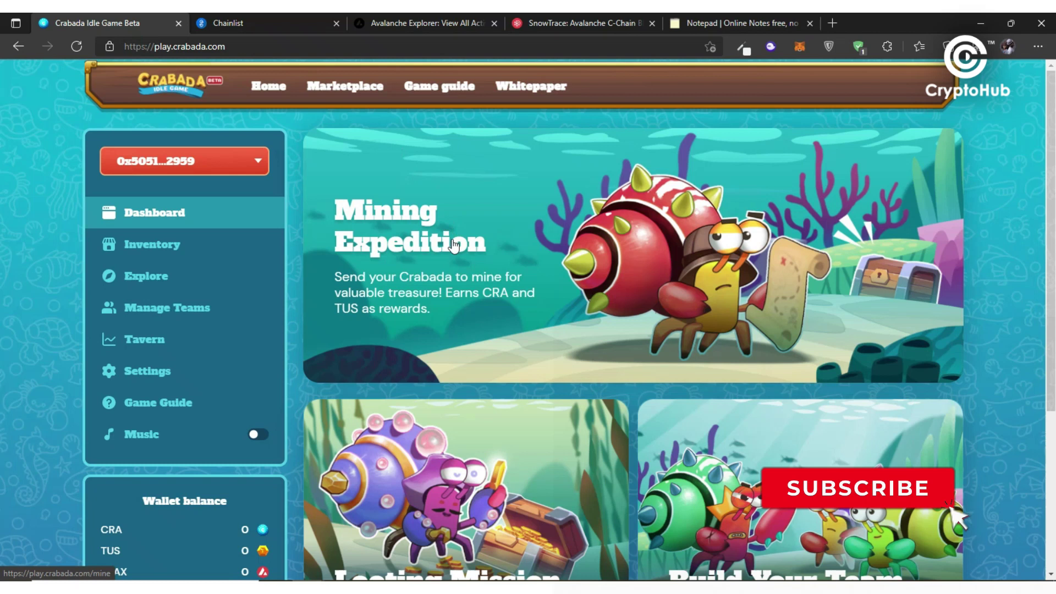
- Search Chainlist for 'sol', then clear the search to show all networks
left_click(227, 24)
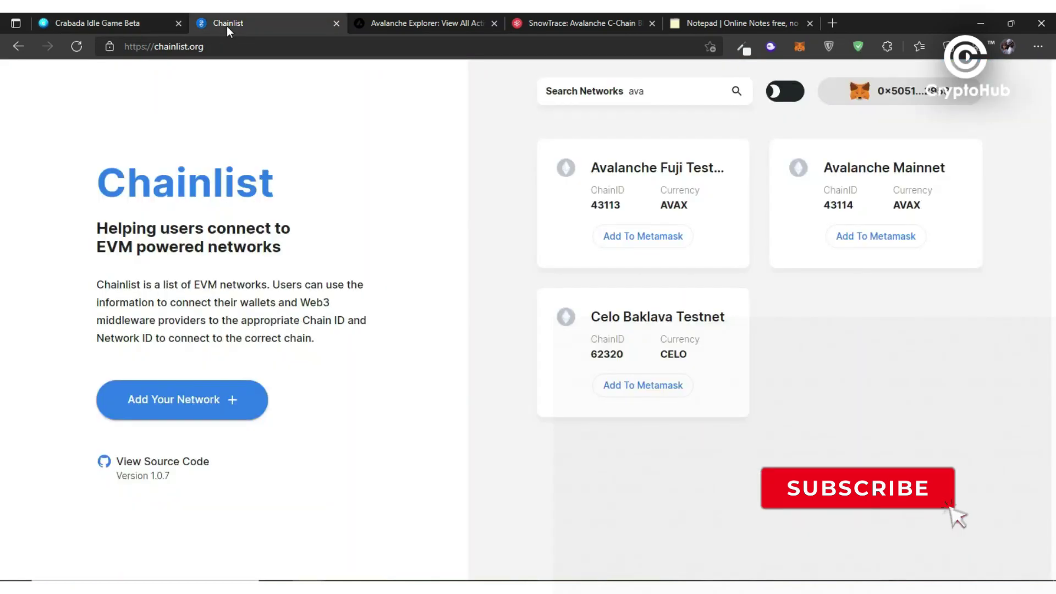
left_click(677, 92)
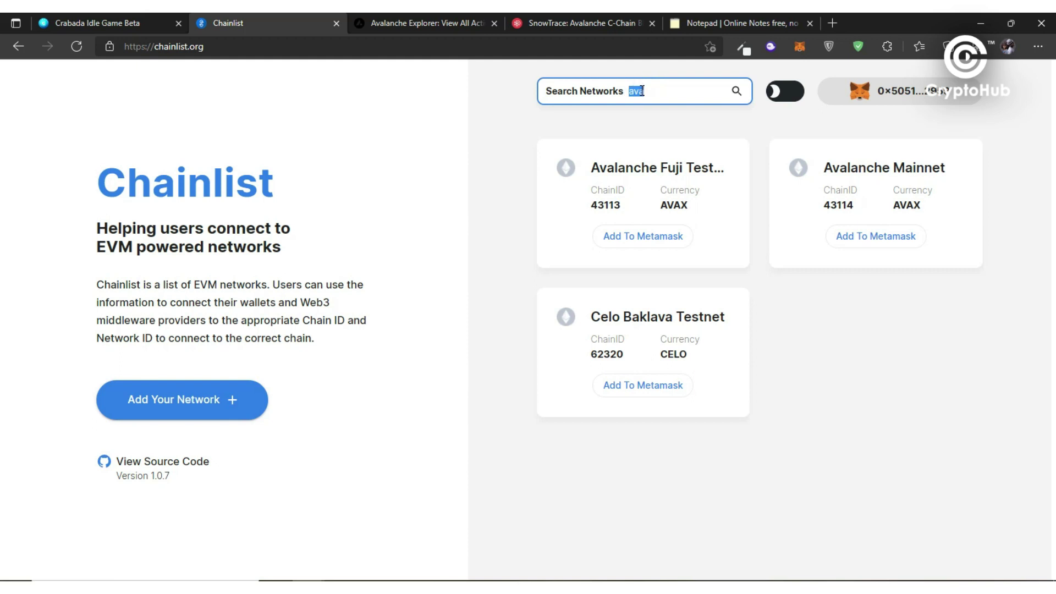
type("sola")
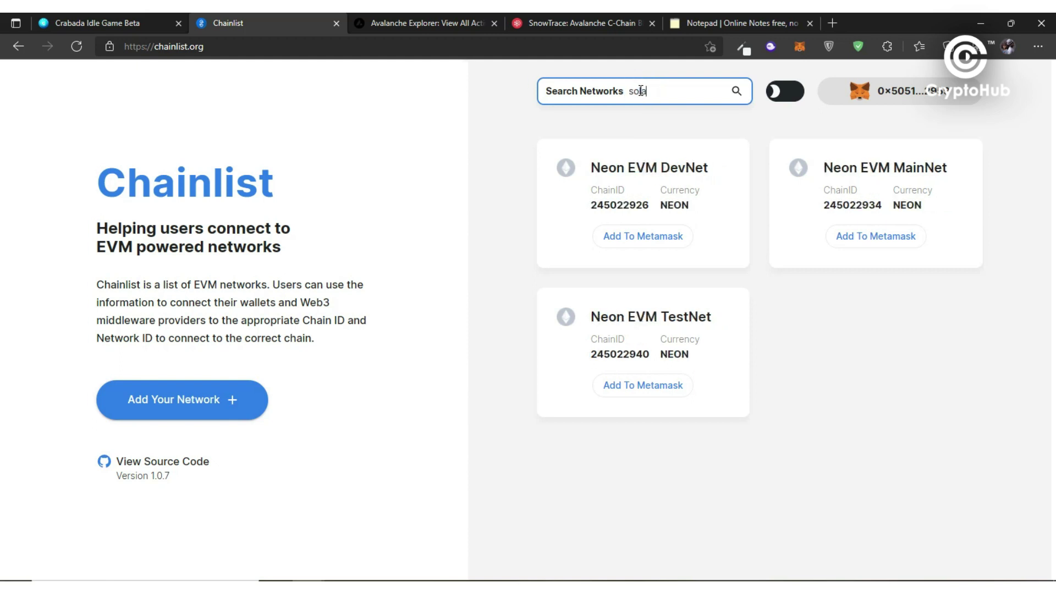
double_click(640, 90)
key("BackSpace")
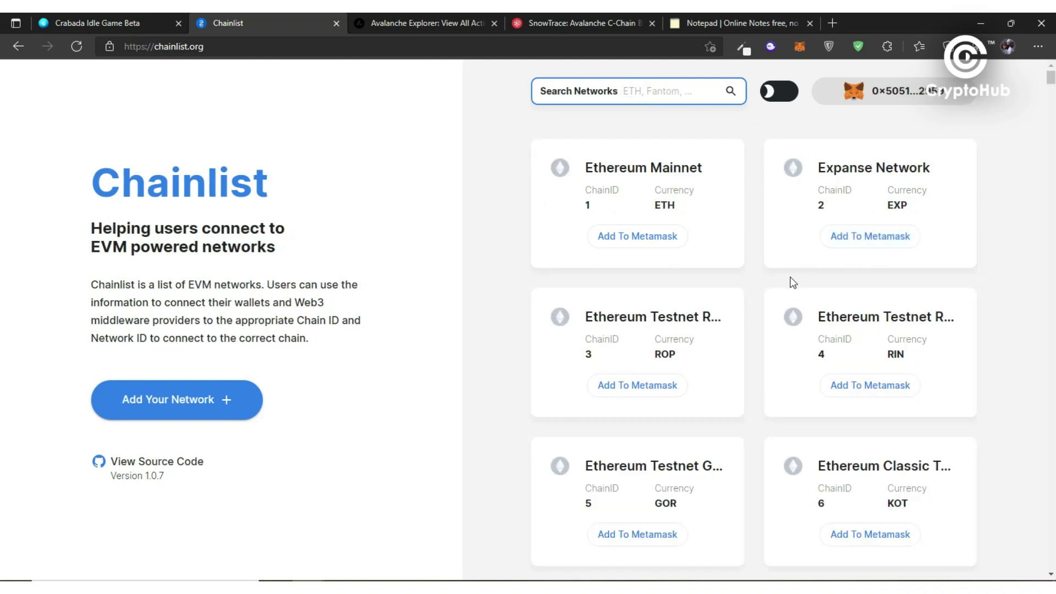
- Scroll the network grid down to the Binance Smart Chain card (ChainID 56)
scroll(790, 280, "down", 3)
scroll(757, 291, "down", 20)
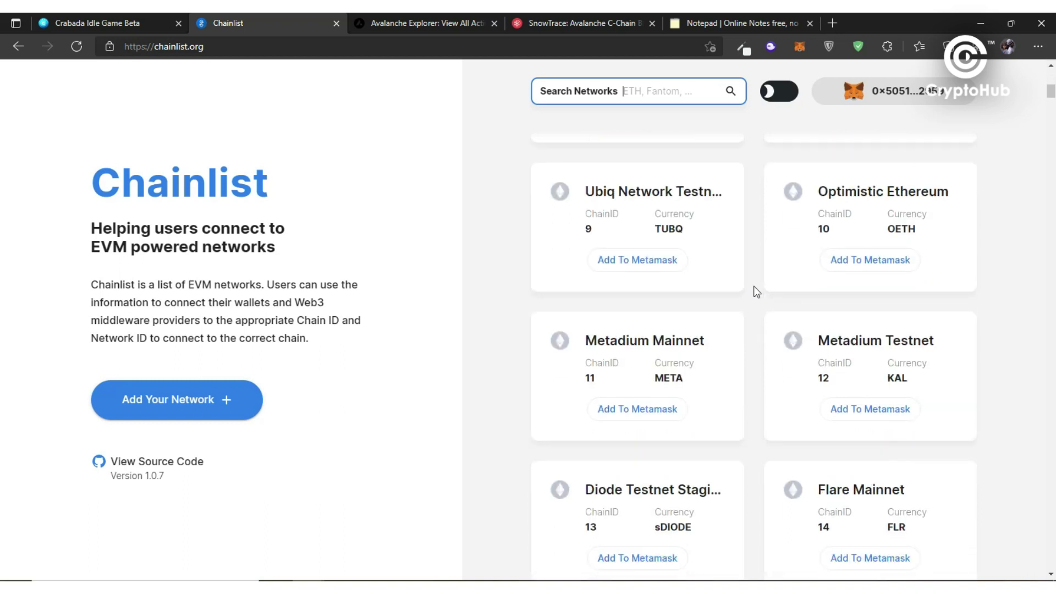
scroll(757, 291, "down", 20)
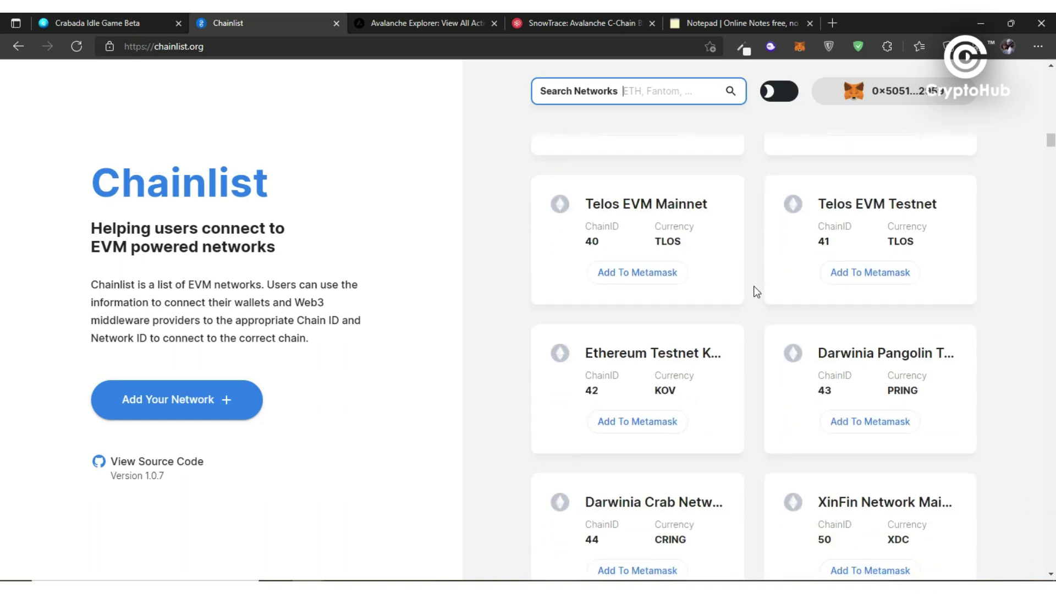
scroll(757, 291, "down", 3)
scroll(757, 291, "down", 4)
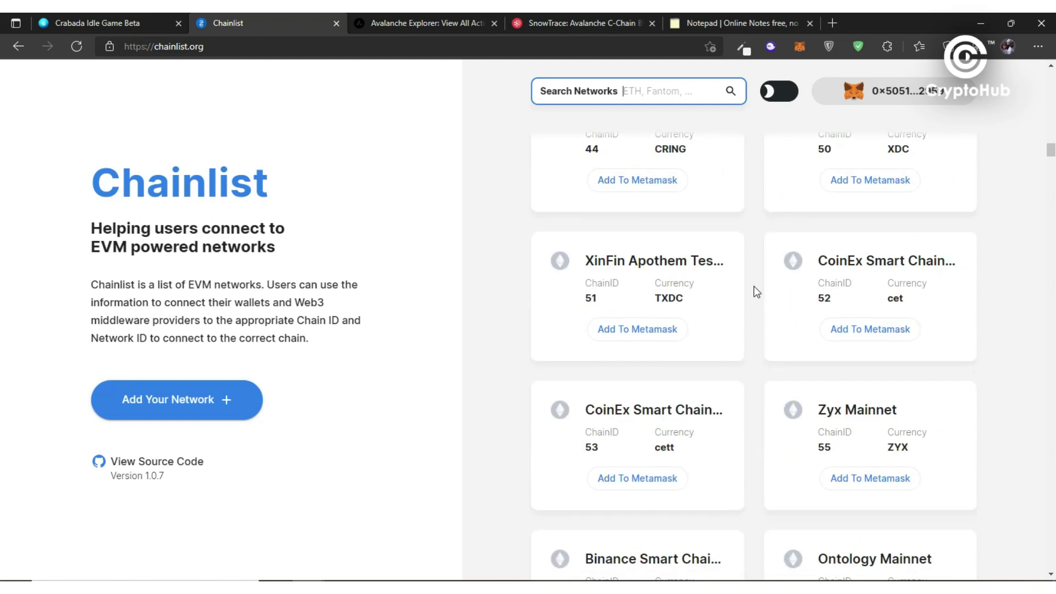
scroll(757, 291, "down", 4)
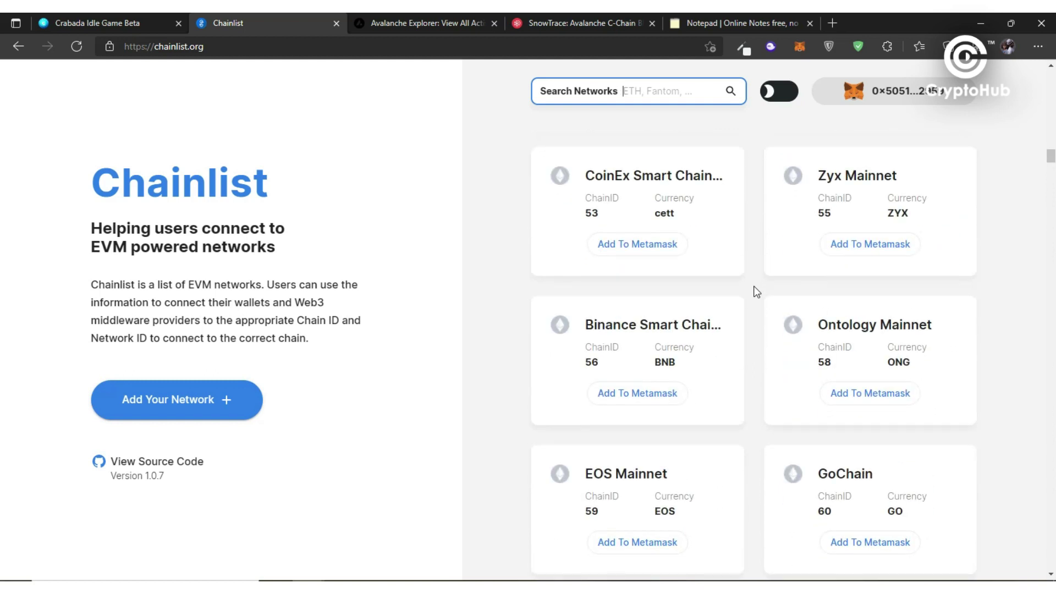
scroll(756, 291, "down", 1)
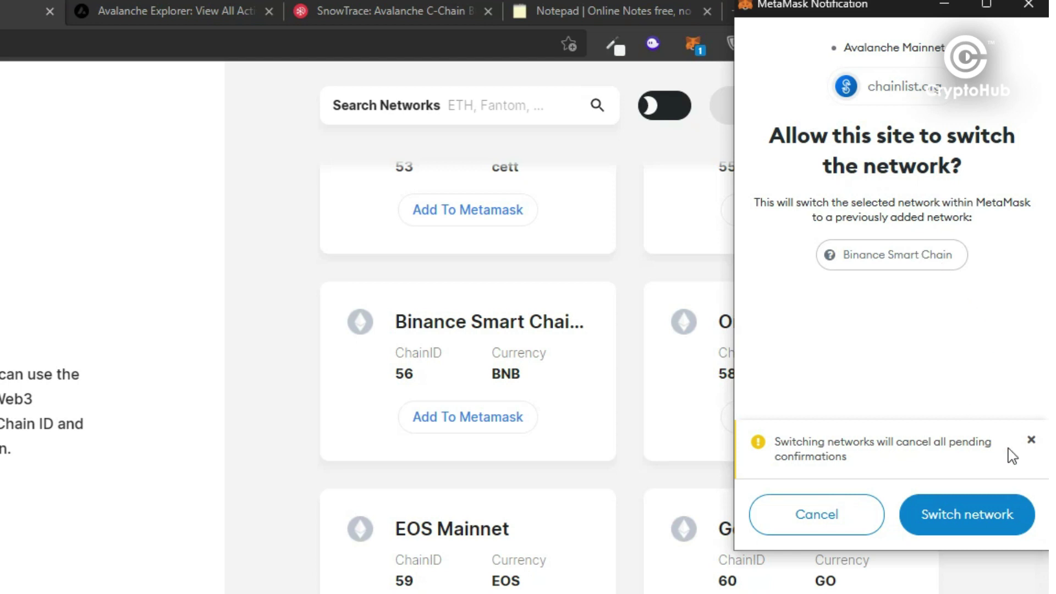
- Allow Chainlist to switch MetaMask to Binance Smart Chain and confirm it is active with 0 BNB
left_click(974, 517)
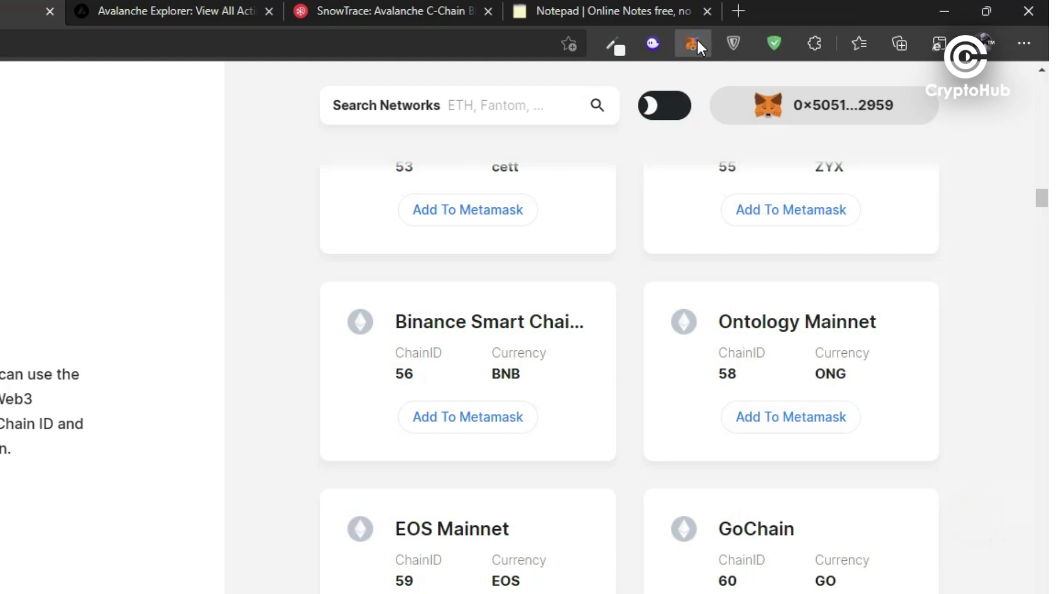
left_click(694, 44)
left_click(596, 88)
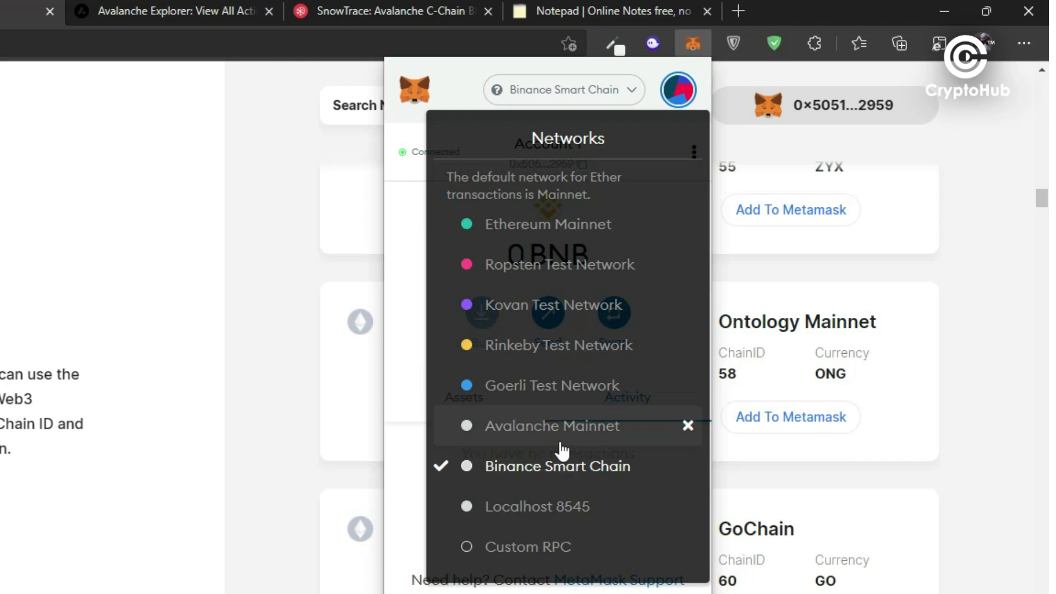
- Close the MetaMask network list and attempt to add Ontology Mainnet to the wallet
left_click(321, 417)
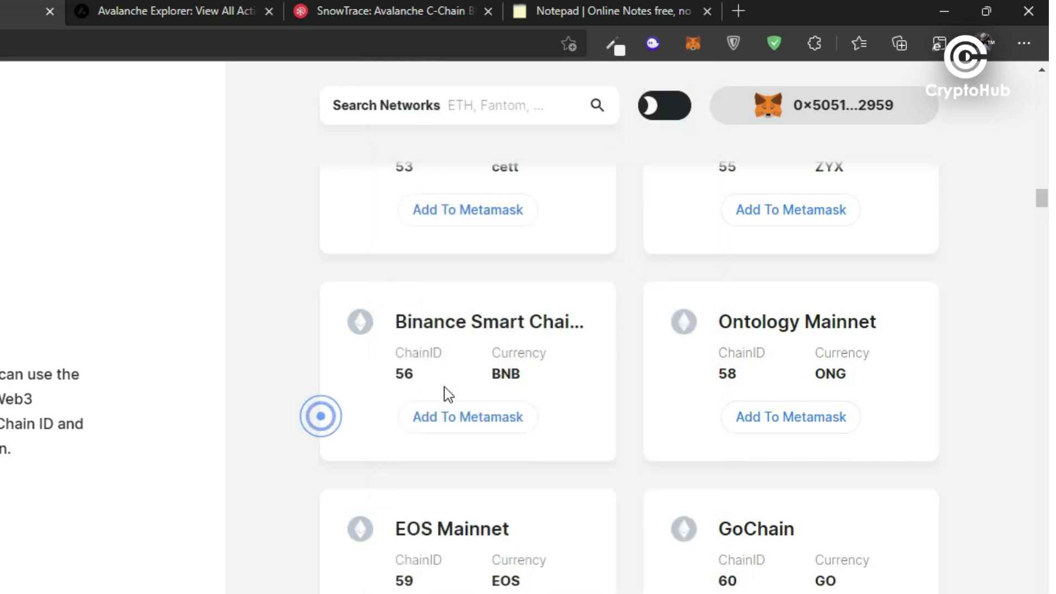
left_click(787, 411)
left_click(789, 417)
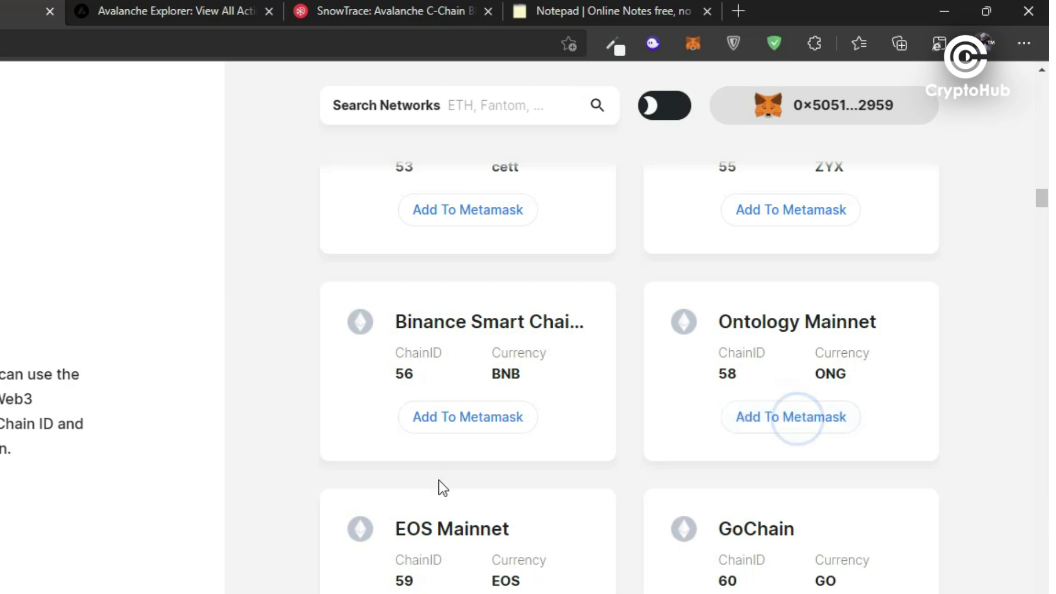
left_click(796, 417)
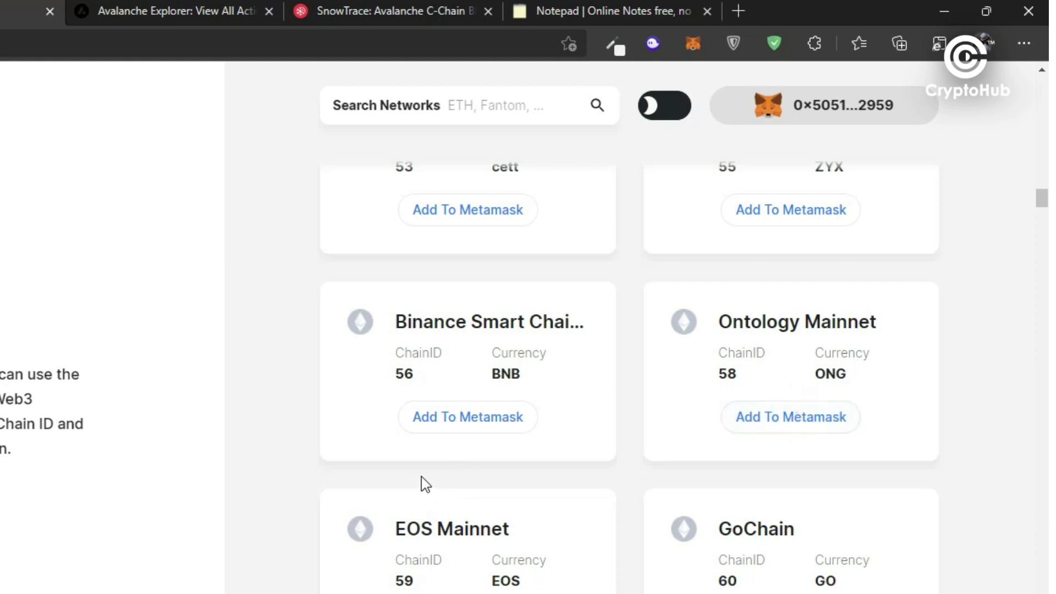
scroll(421, 476, "down", 6)
scroll(663, 468, "down", 4)
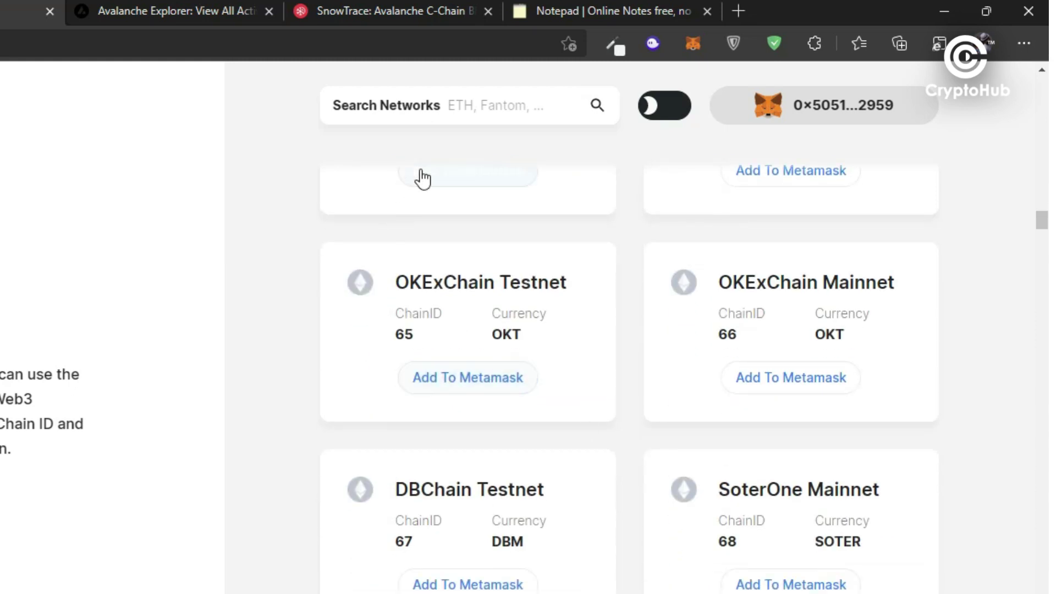
- Filter the networks with 'kcs' to show KCC Mainnet (321) and KCC Testnet (322)
left_click(477, 108)
left_click(476, 113)
type("k")
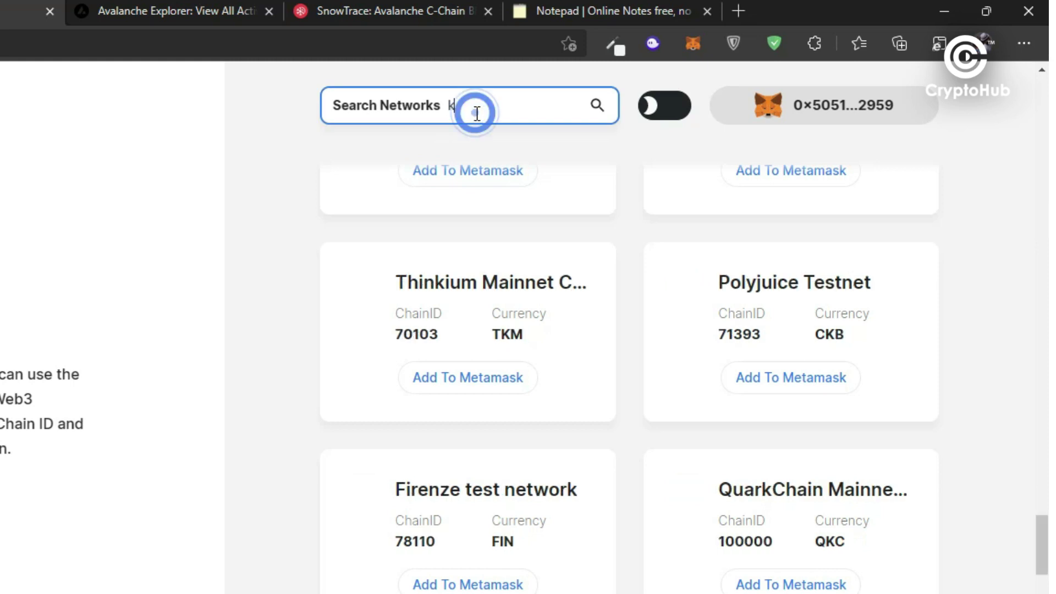
type("cs")
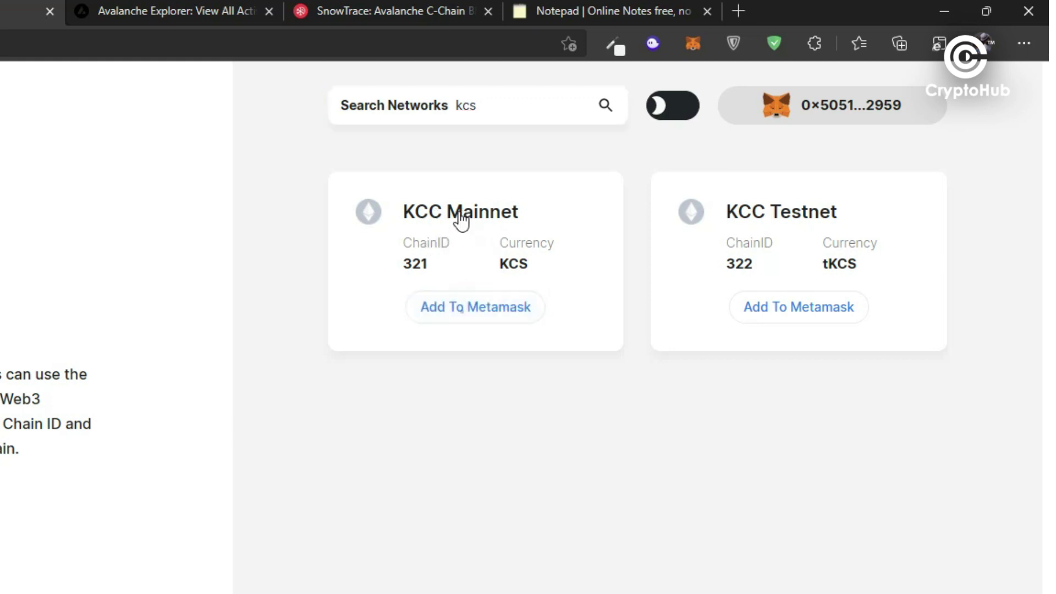
- Request adding KCC Mainnet to MetaMask from its Chainlist card
left_click(458, 212)
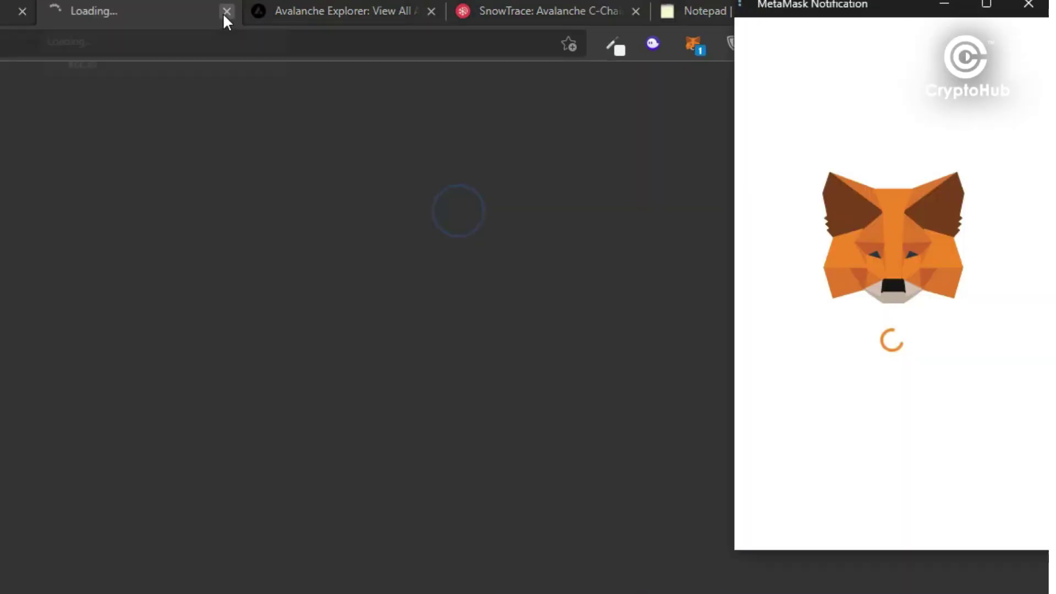
left_click(224, 12)
left_click(225, 11)
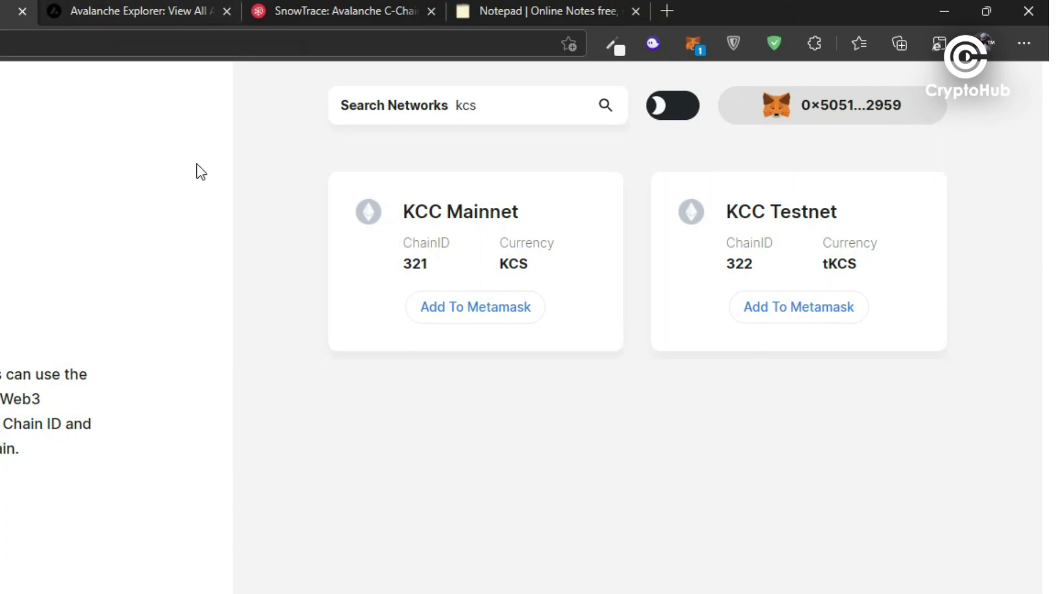
left_click(491, 326)
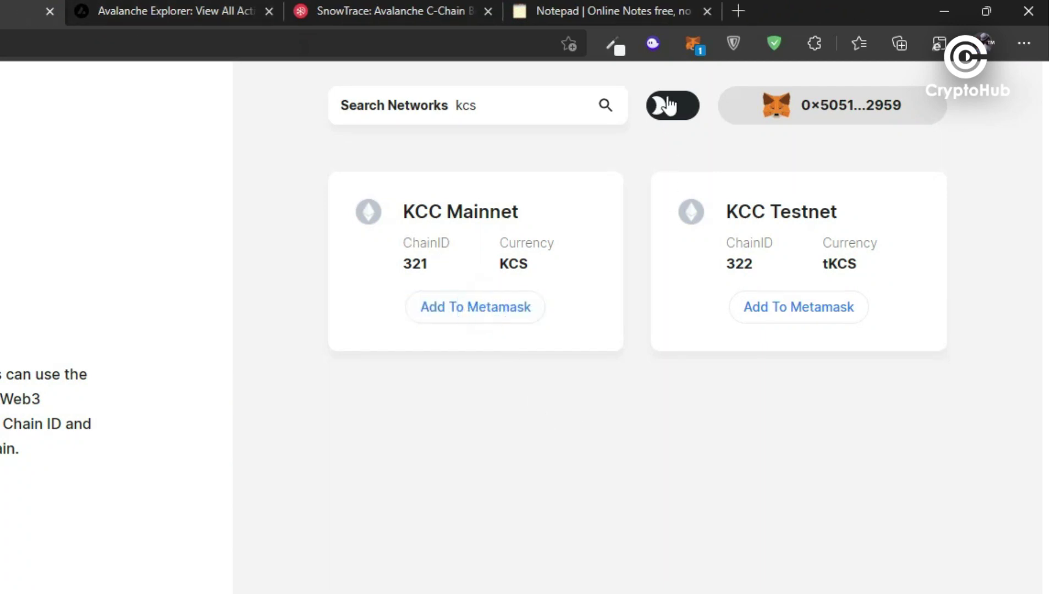
- Review the full KCC Mainnet network details, including its block explorer URL, in MetaMask
left_click(698, 44)
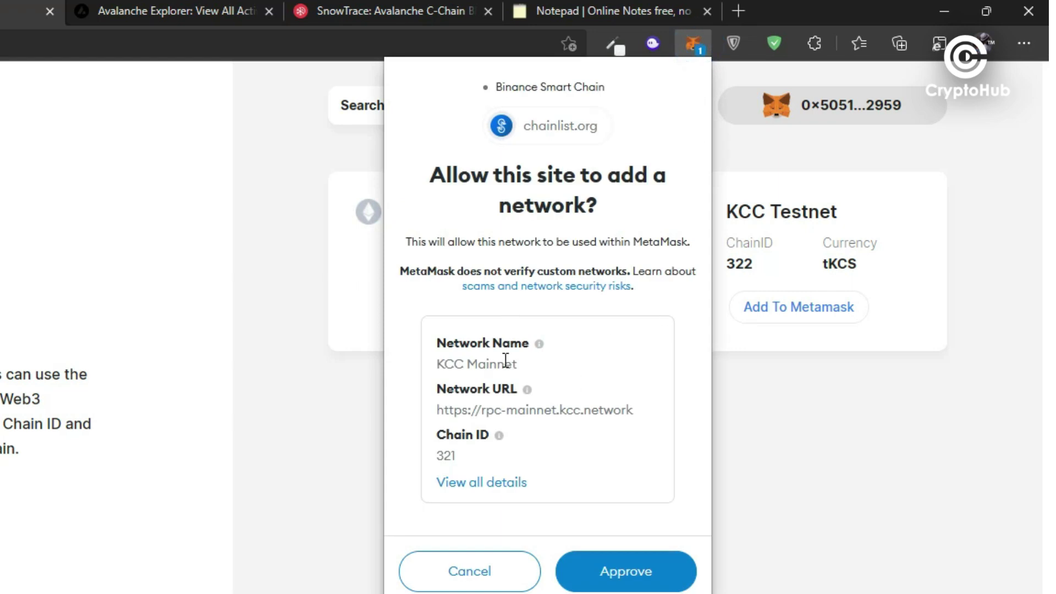
left_click(504, 482)
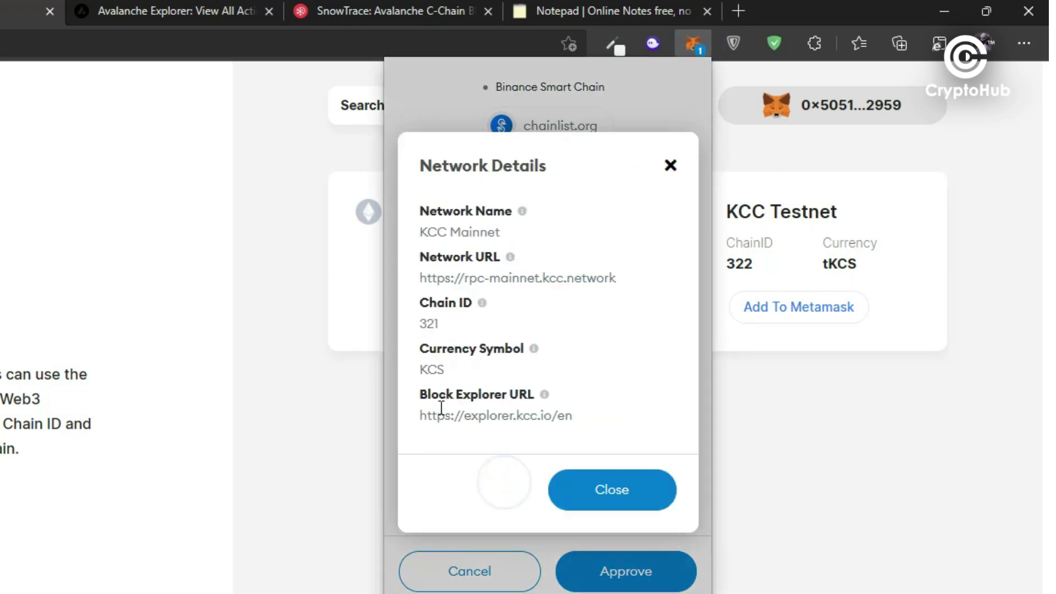
left_click_drag(418, 416, 578, 422)
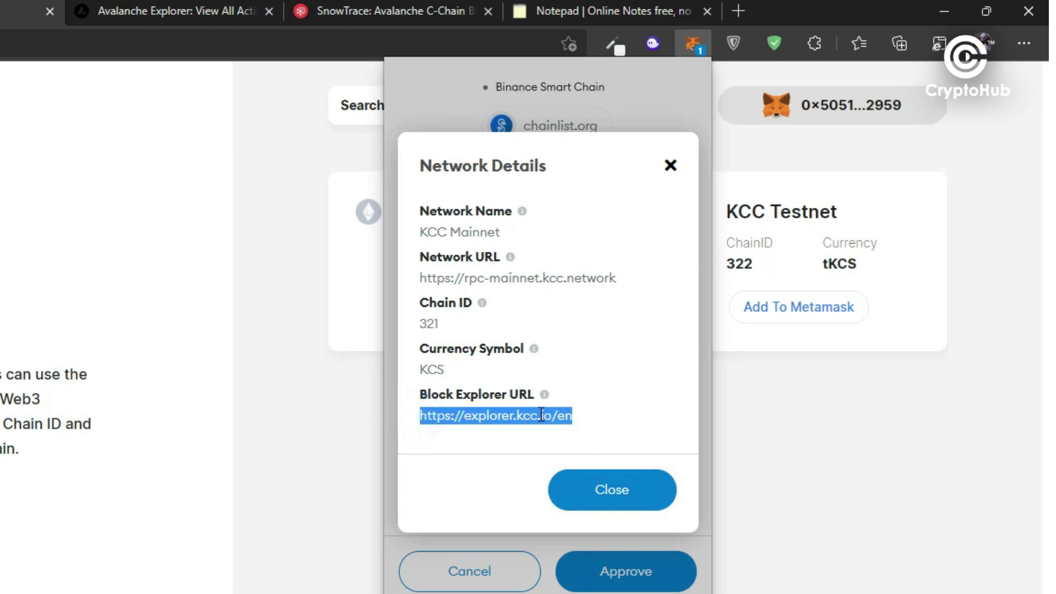
left_click(636, 504)
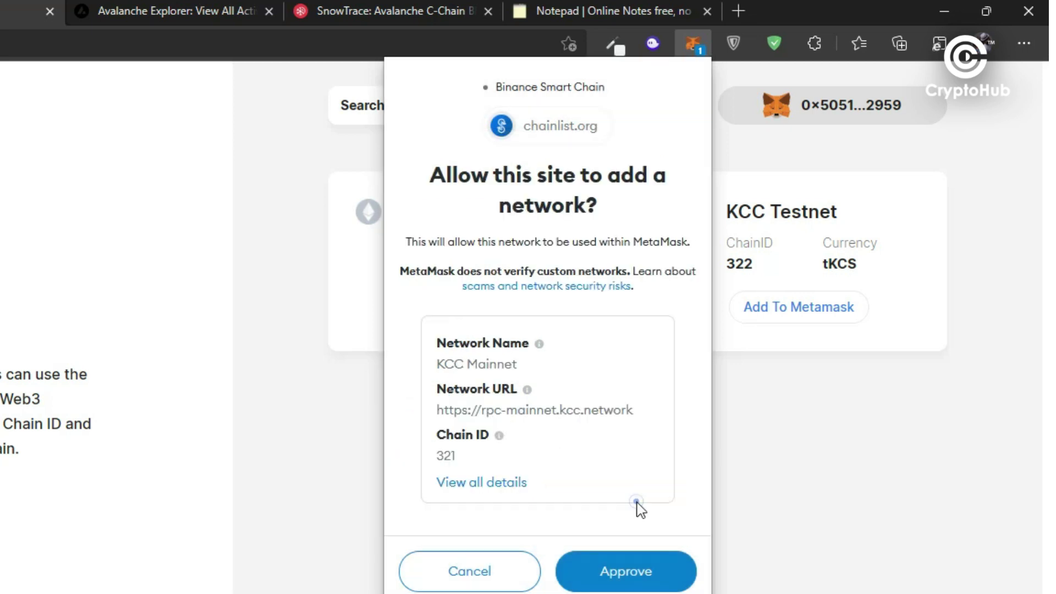
left_click(489, 483)
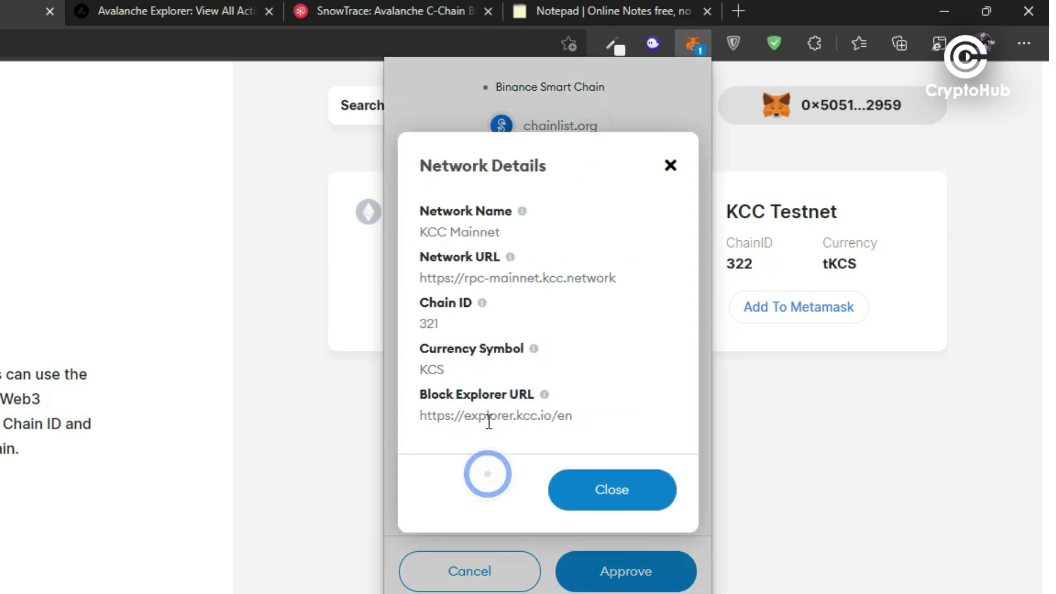
left_click(627, 495)
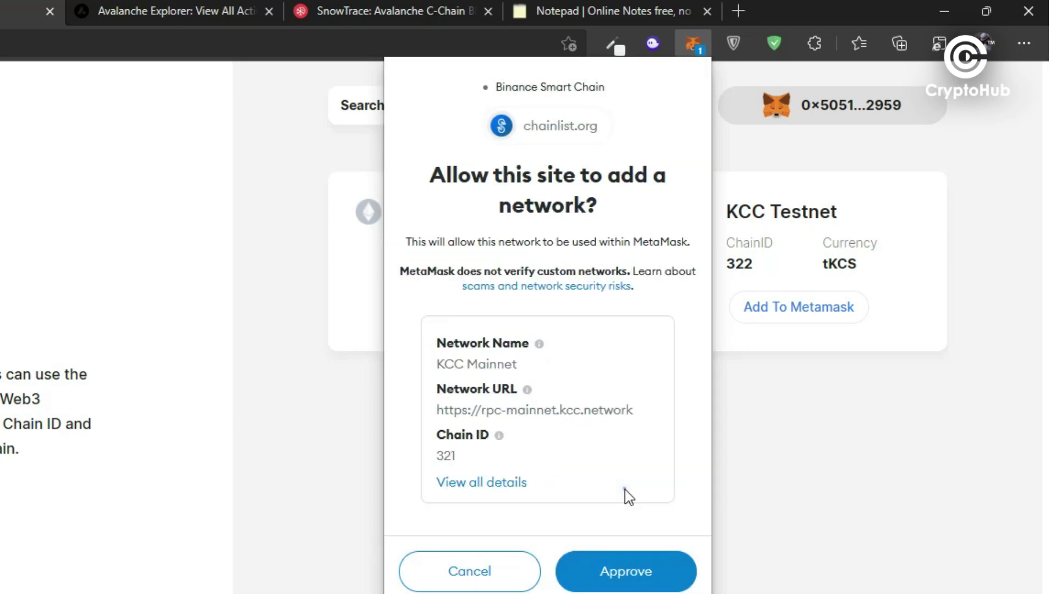
- Approve and switch to KCC Mainnet, then set the wallet back to Avalanche Mainnet
left_click(624, 573)
left_click(629, 572)
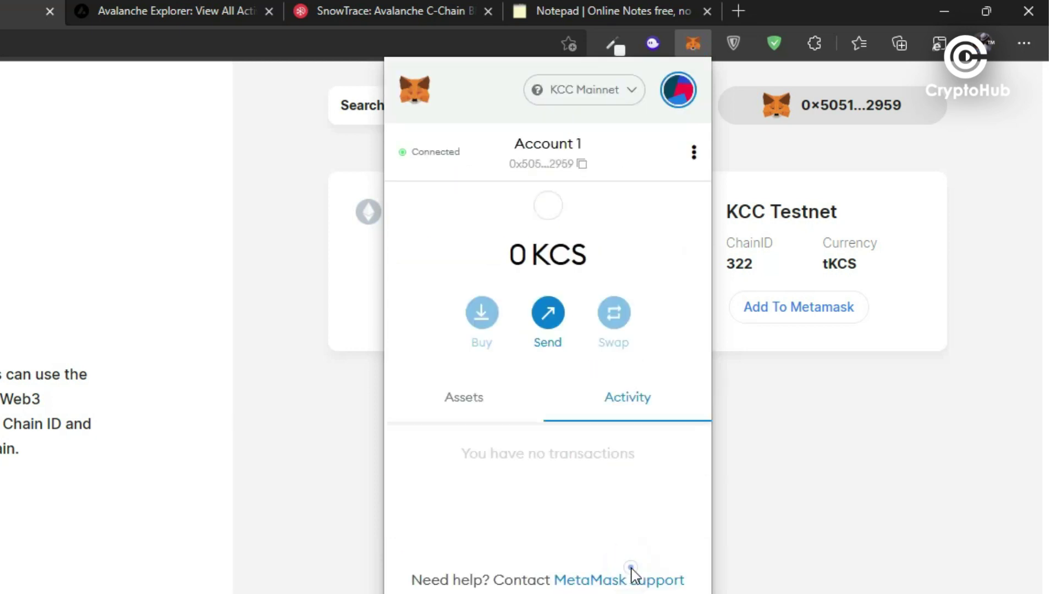
left_click(612, 92)
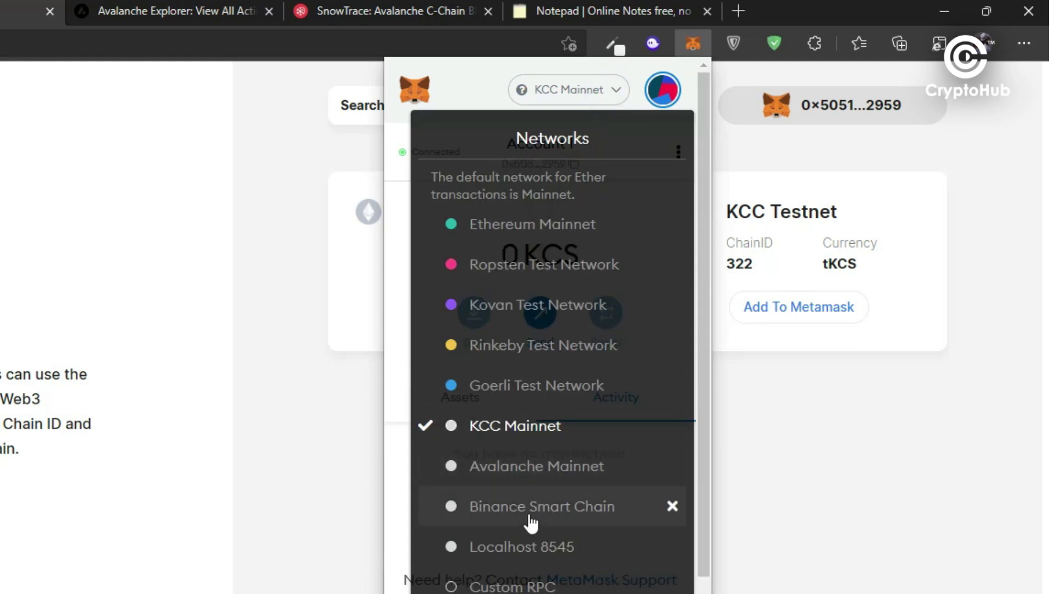
left_click(536, 468)
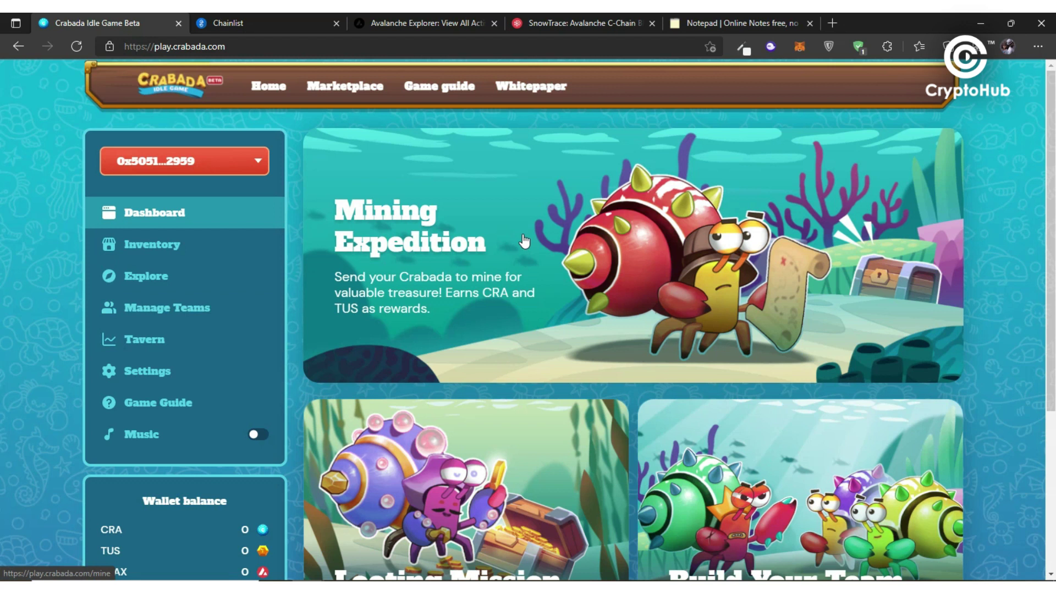
- Switch to the Chainlist tab still showing KCC Mainnet and KCC Testnet results
left_click(256, 20)
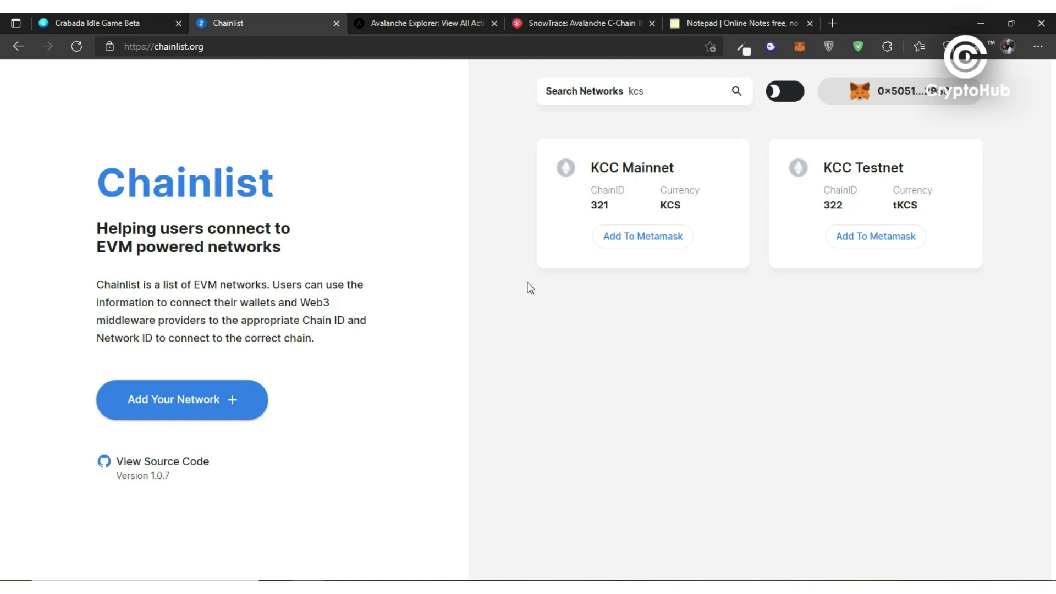
- Delete 'kcs' from the Search Networks box to show all networks
double_click(674, 96)
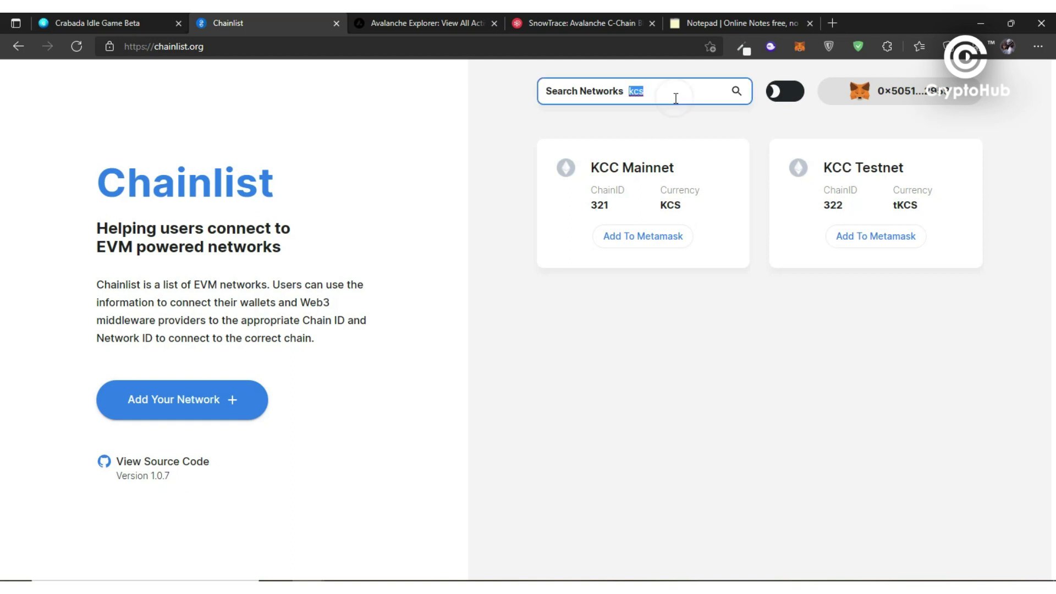
key("BackSpace")
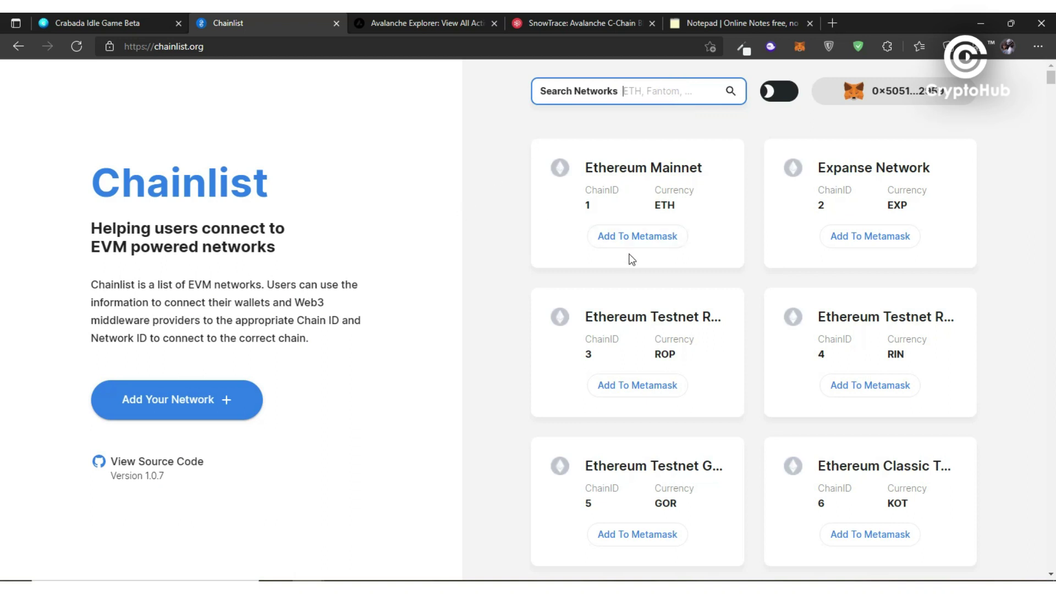